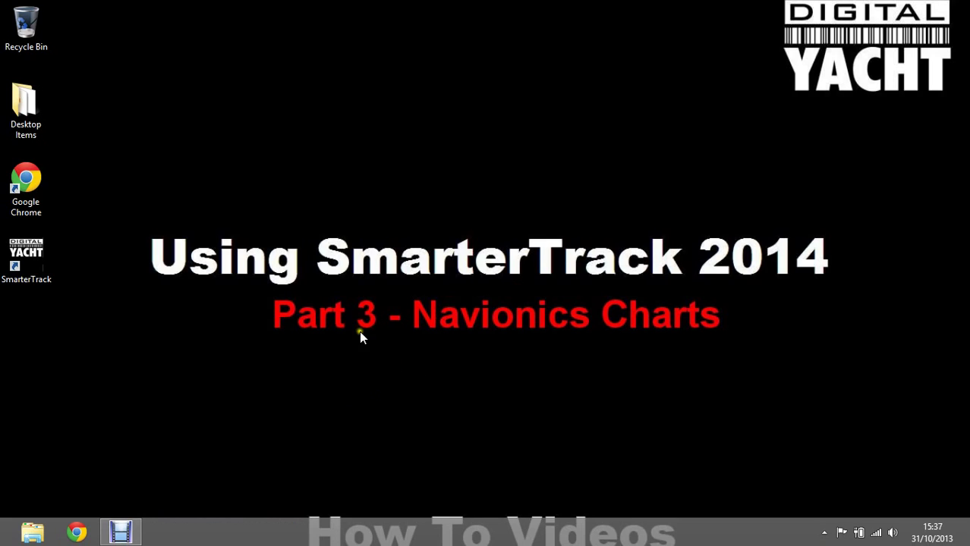
# Step: Launch SmarterTrack and accept its navigation disclaimer
pyautogui.doubleClick(39, 256)
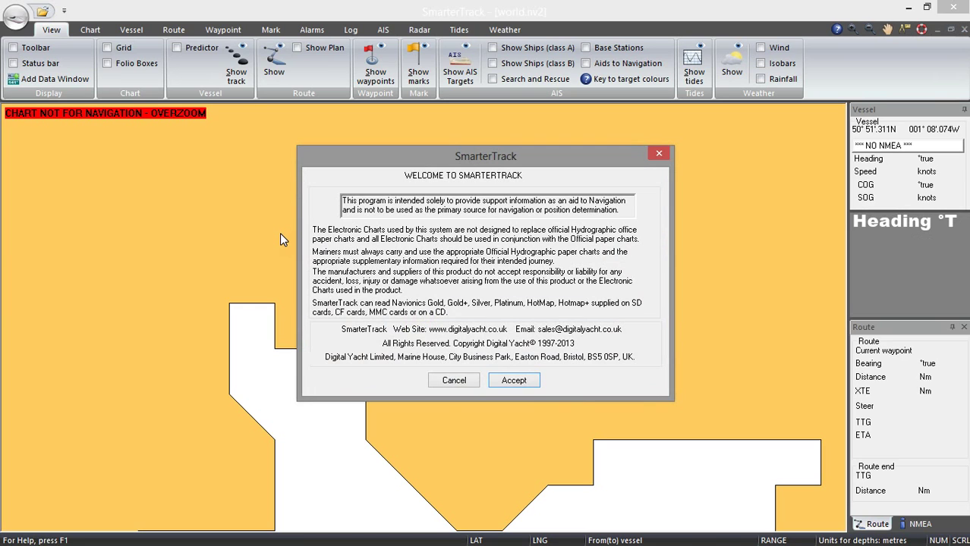
pyautogui.click(512, 379)
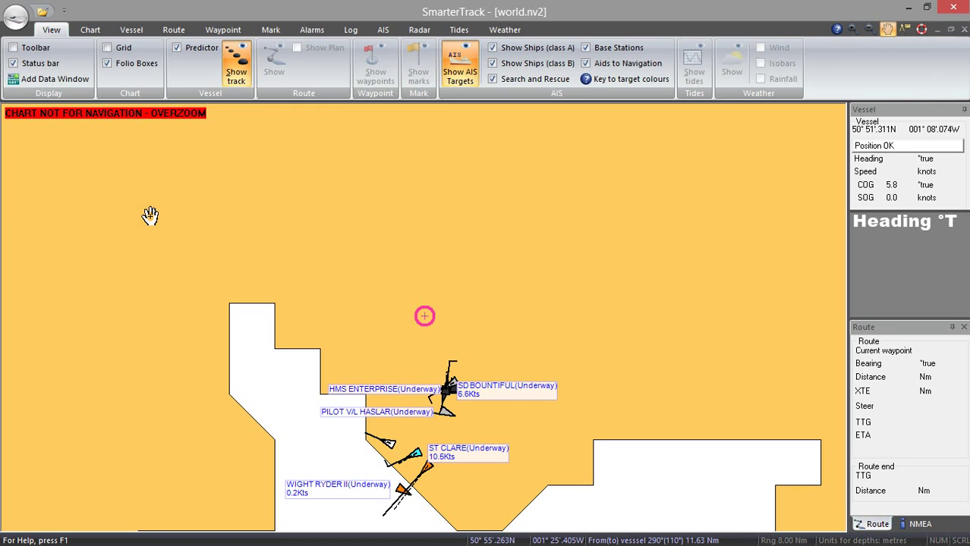
# Step: Open the chart loading dialog and expand the UK South + Benelux card to list its Navionics chart areas
pyautogui.click(88, 28)
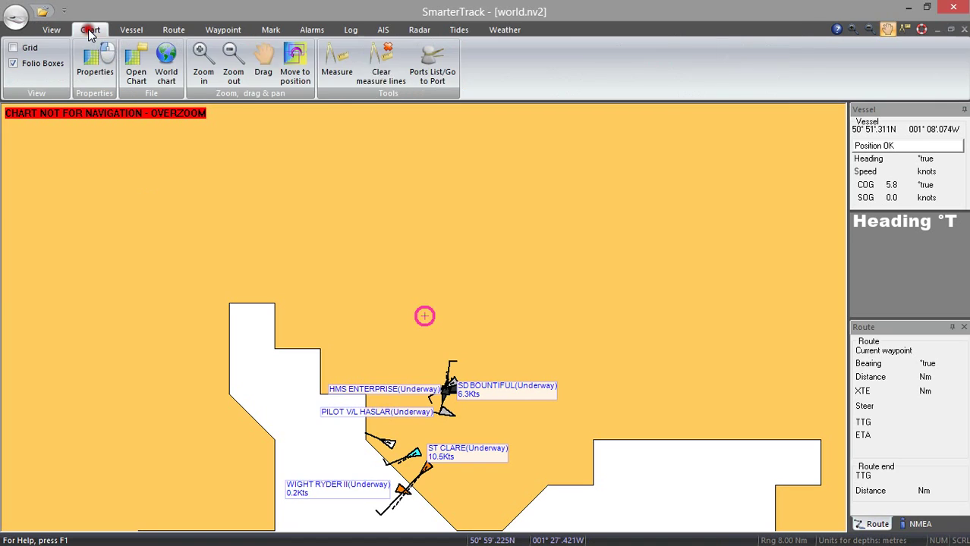
pyautogui.click(138, 70)
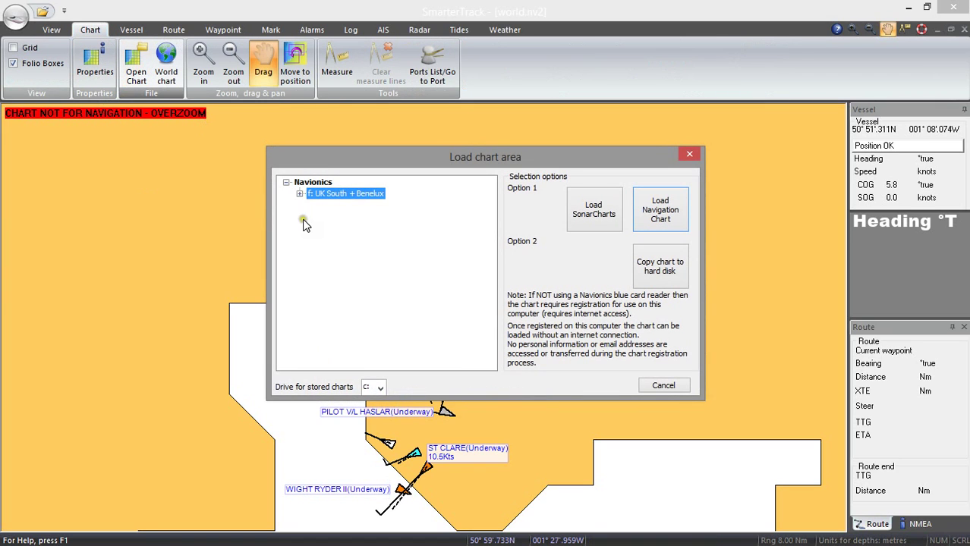
pyautogui.click(324, 196)
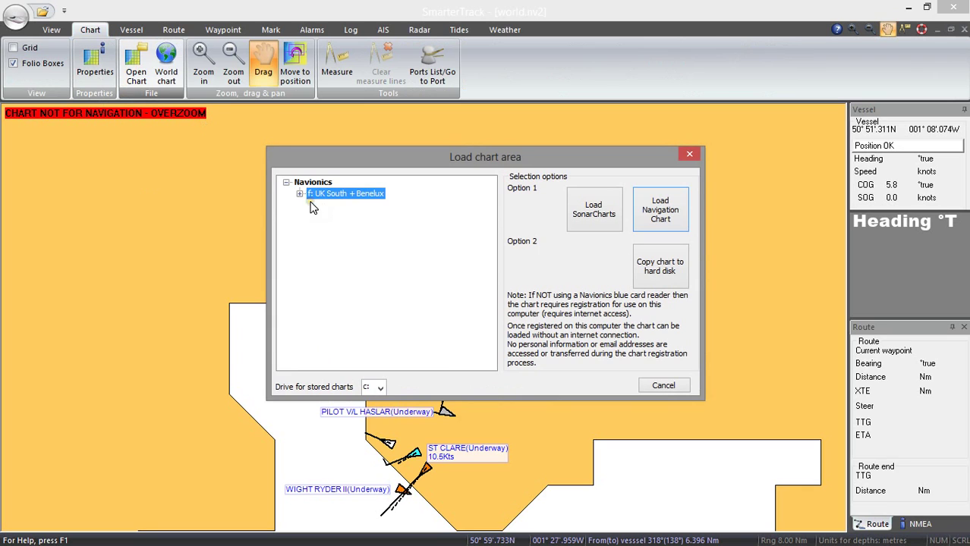
pyautogui.click(301, 194)
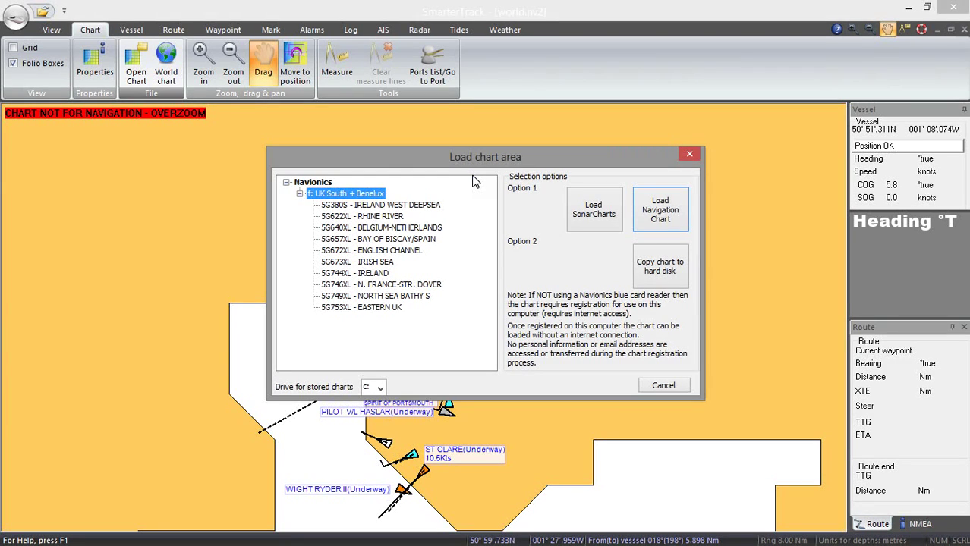
pyautogui.click(644, 283)
pyautogui.click(600, 267)
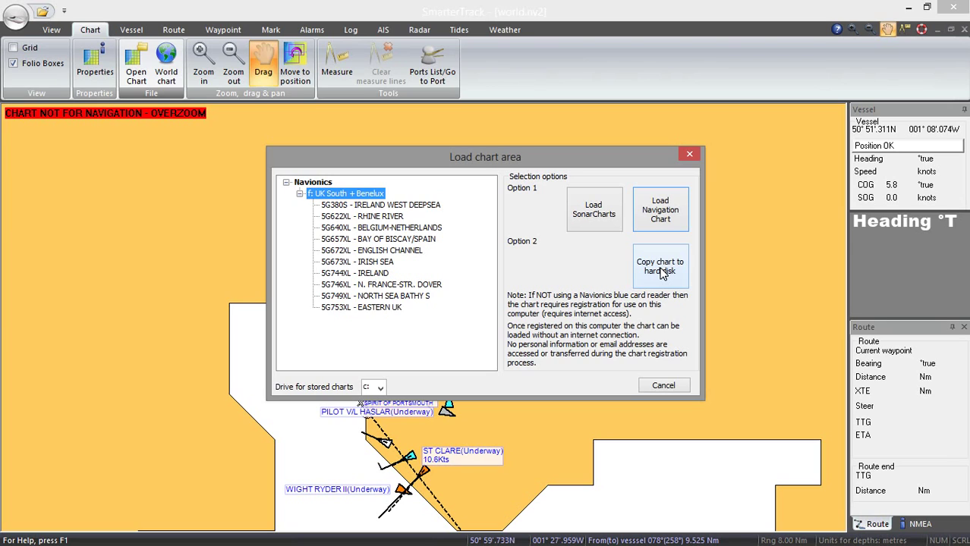
pyautogui.click(490, 154)
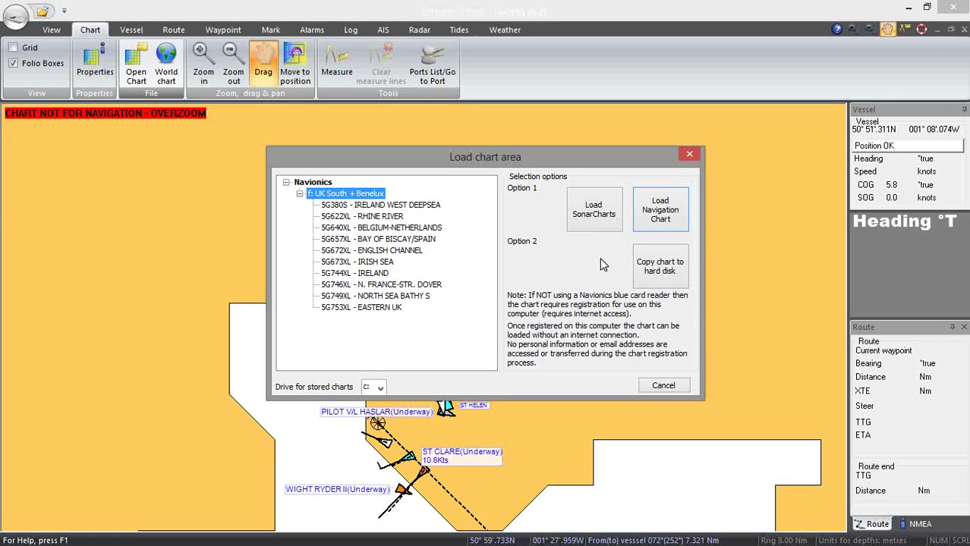
# Step: Load the navigation chart for the 5G672XL - ENGLISH CHANNEL area
pyautogui.click(405, 251)
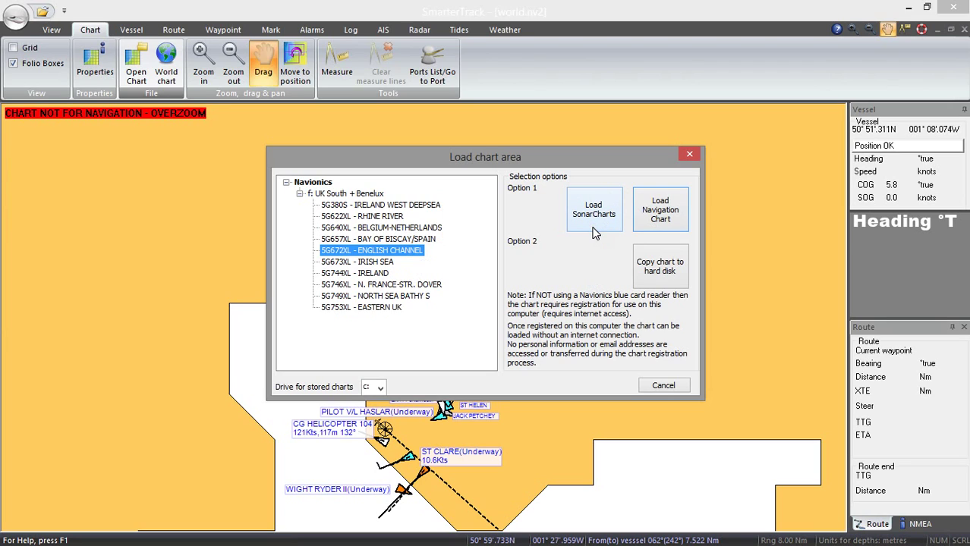
pyautogui.click(596, 232)
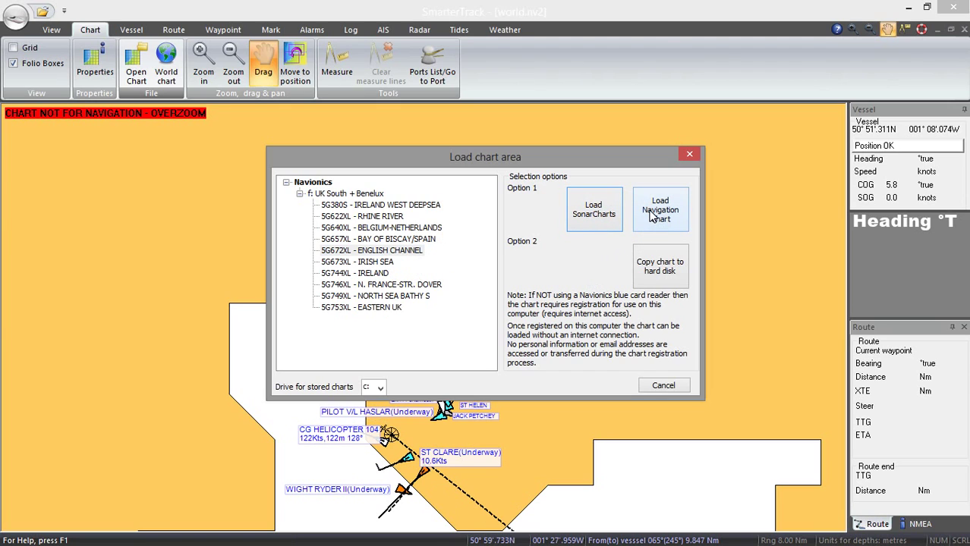
pyautogui.click(651, 214)
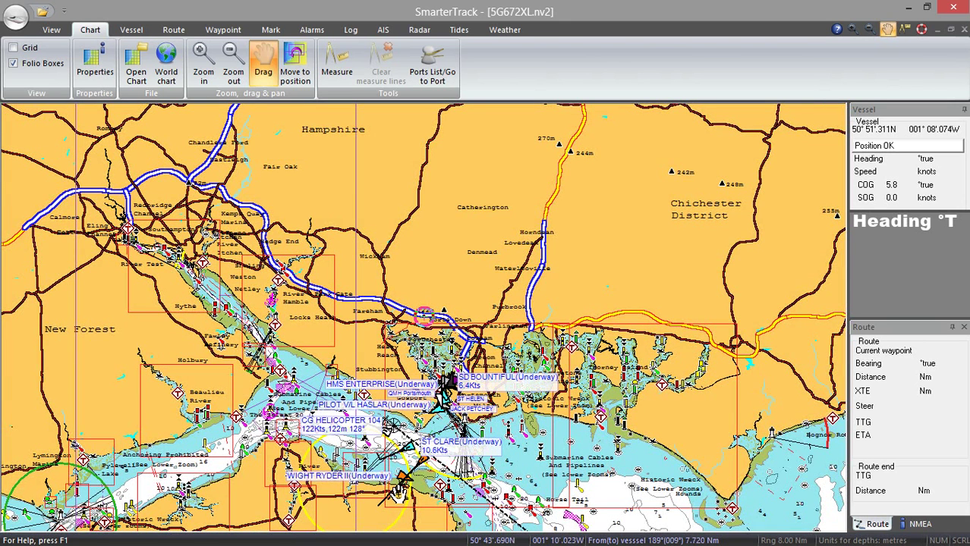
# Step: Examine the chart detail around the Isle of Wight and the waters east of it at different zoom levels
pyautogui.moveTo(370, 425); pyautogui.dragTo(303, 270)
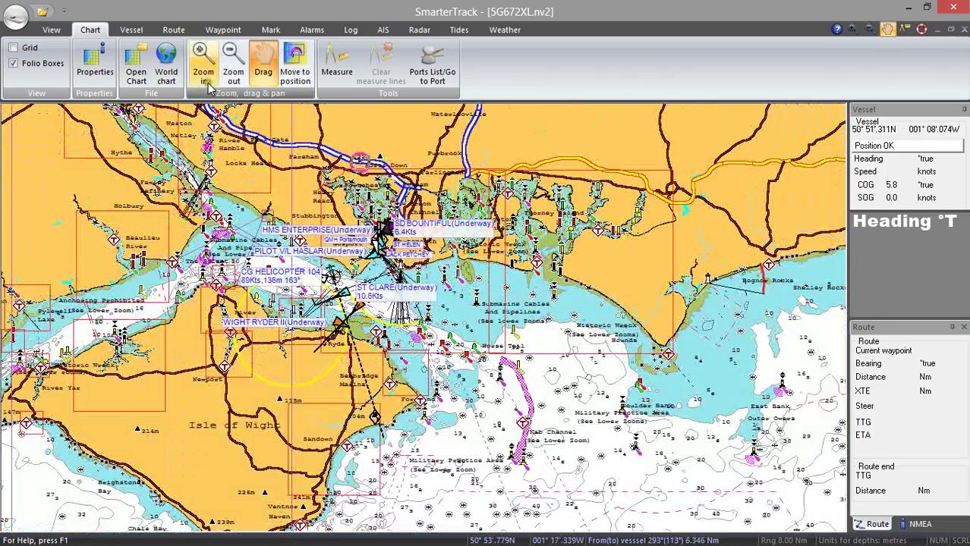
pyautogui.click(203, 68)
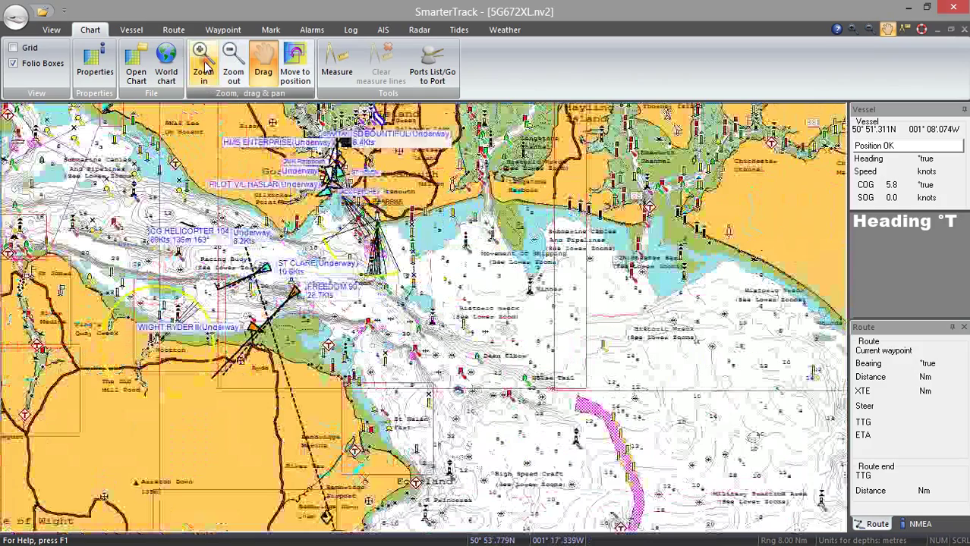
pyautogui.click(204, 68)
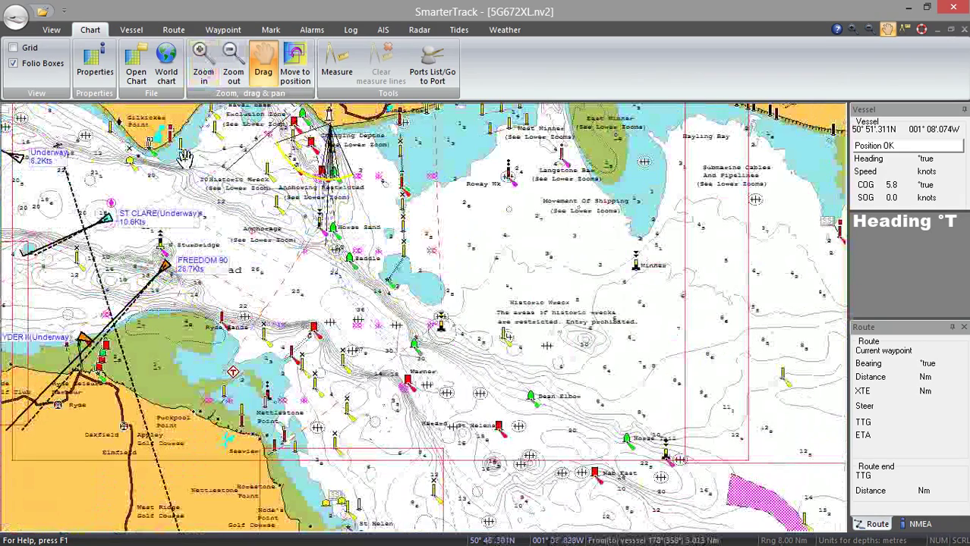
pyautogui.click(231, 67)
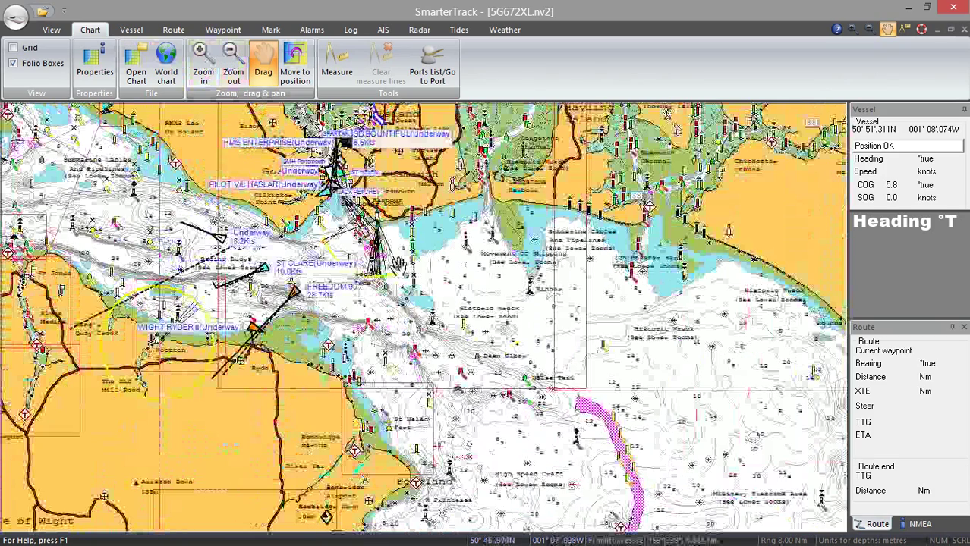
pyautogui.moveTo(520, 382); pyautogui.dragTo(289, 287)
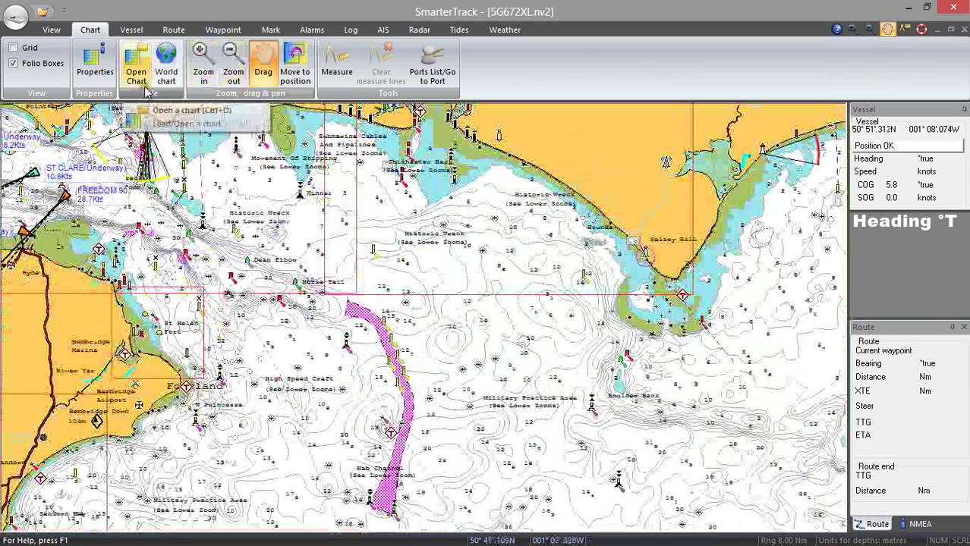
# Step: Open the chart properties and move the dialog aside so the chart can be seen
pyautogui.click(97, 67)
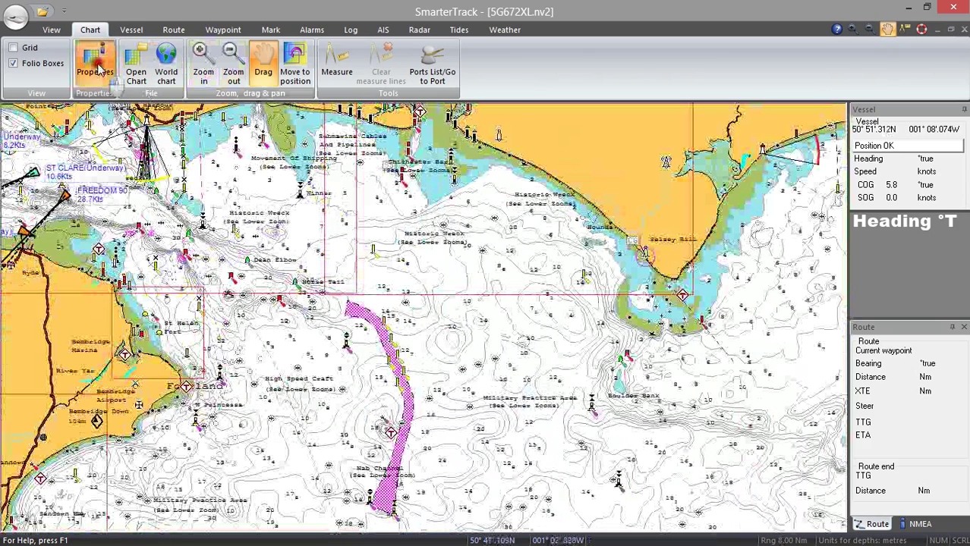
pyautogui.moveTo(425, 123); pyautogui.dragTo(696, 101)
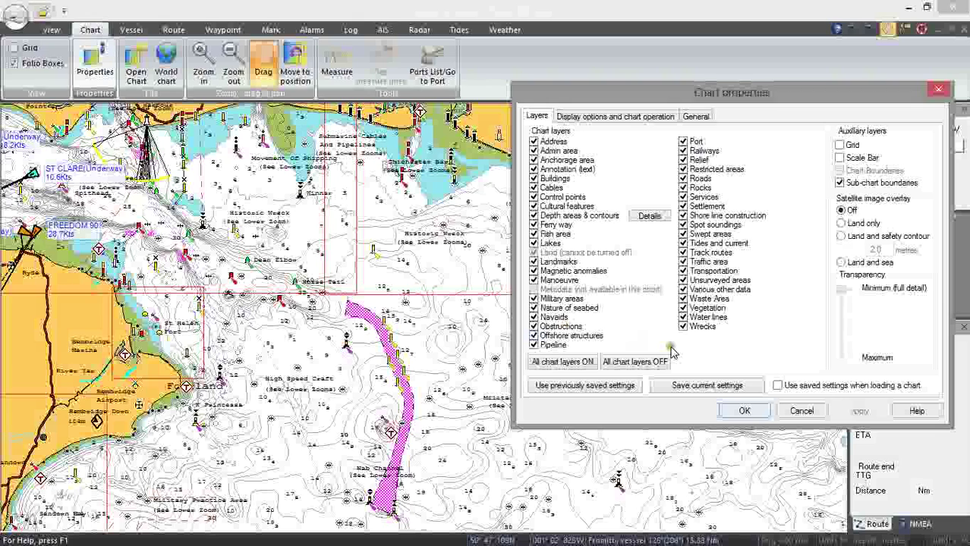
# Step: Hide the Pipeline and Wrecks chart layers and apply the change to the chart
pyautogui.click(535, 346)
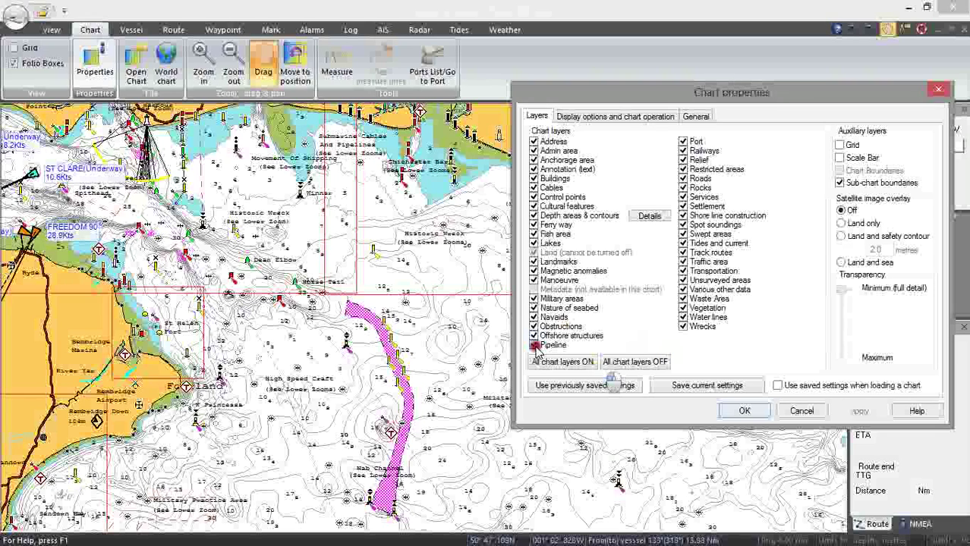
pyautogui.click(685, 329)
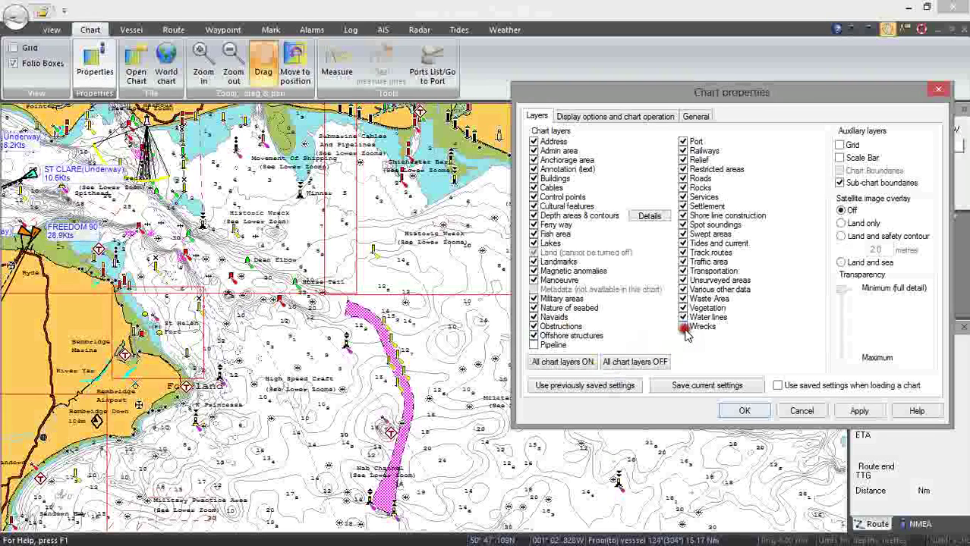
pyautogui.click(858, 414)
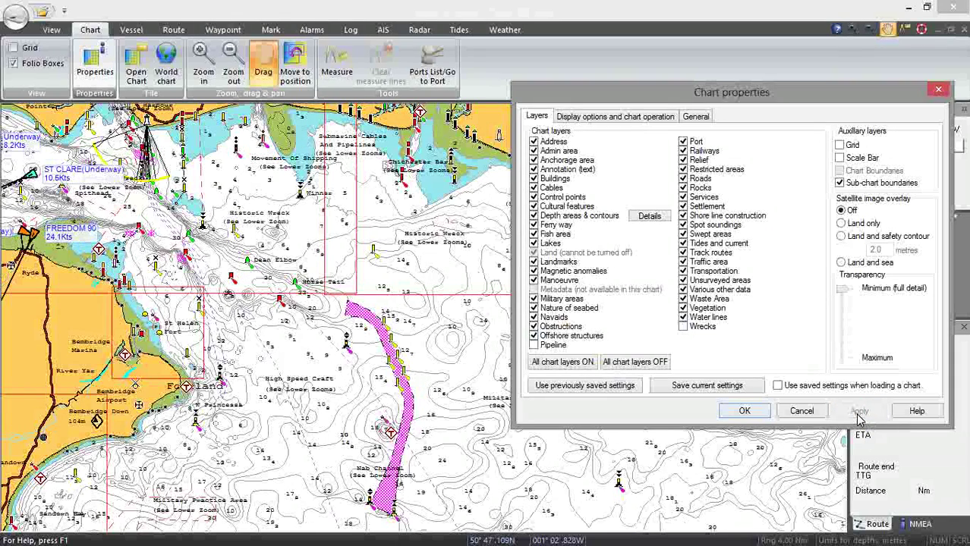
# Step: Show the Pipeline and Wrecks chart layers again and apply the change
pyautogui.click(533, 345)
pyautogui.click(685, 326)
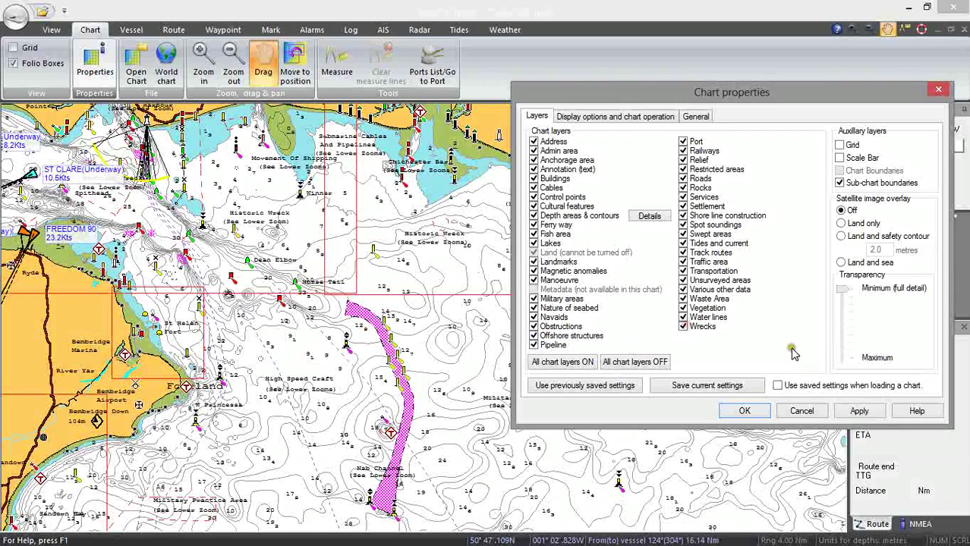
pyautogui.click(853, 411)
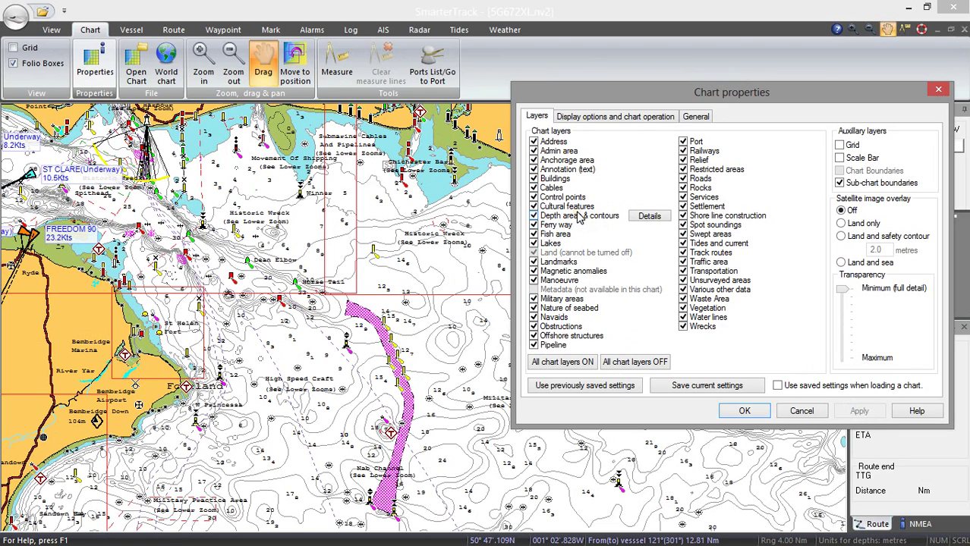
# Step: Turn off the colour-tinted depth areas in the depth areas and contours details
pyautogui.click(645, 217)
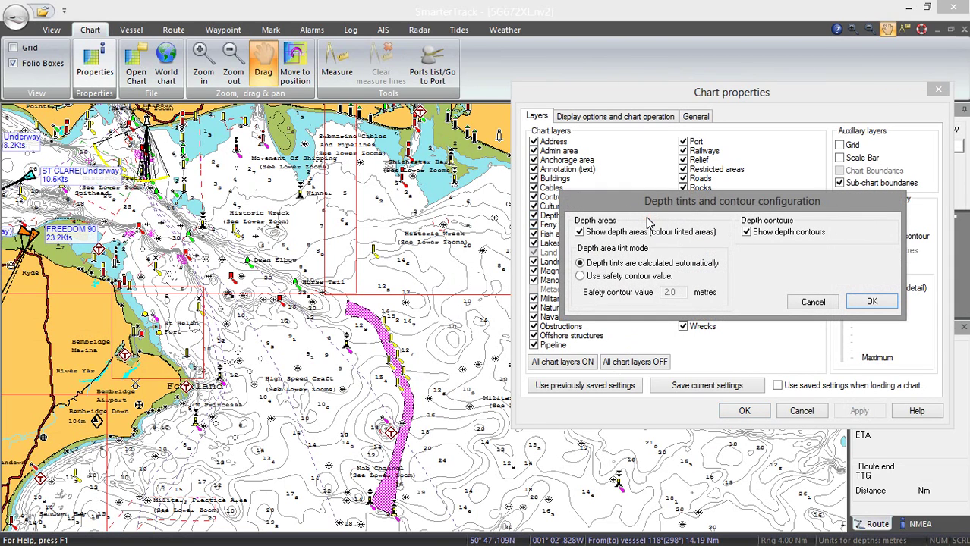
pyautogui.click(581, 232)
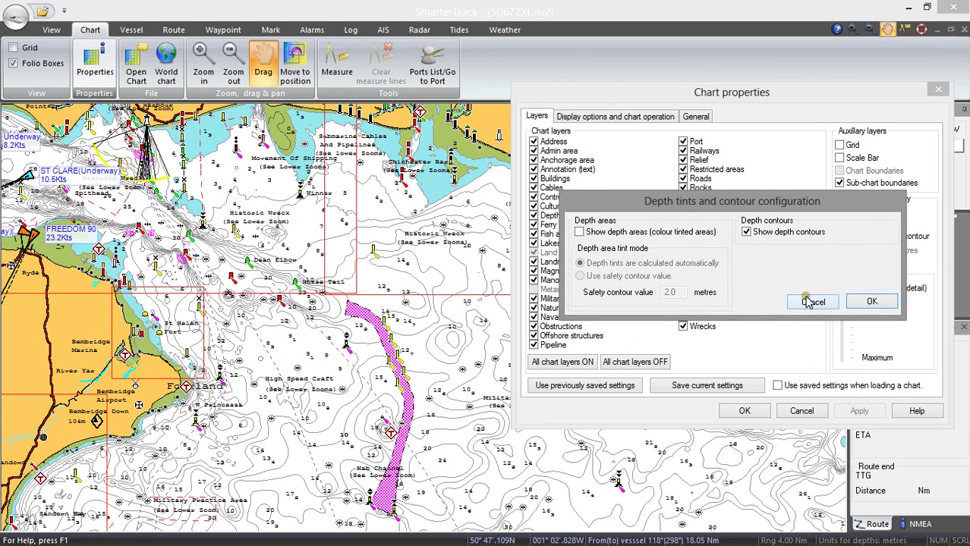
pyautogui.click(871, 302)
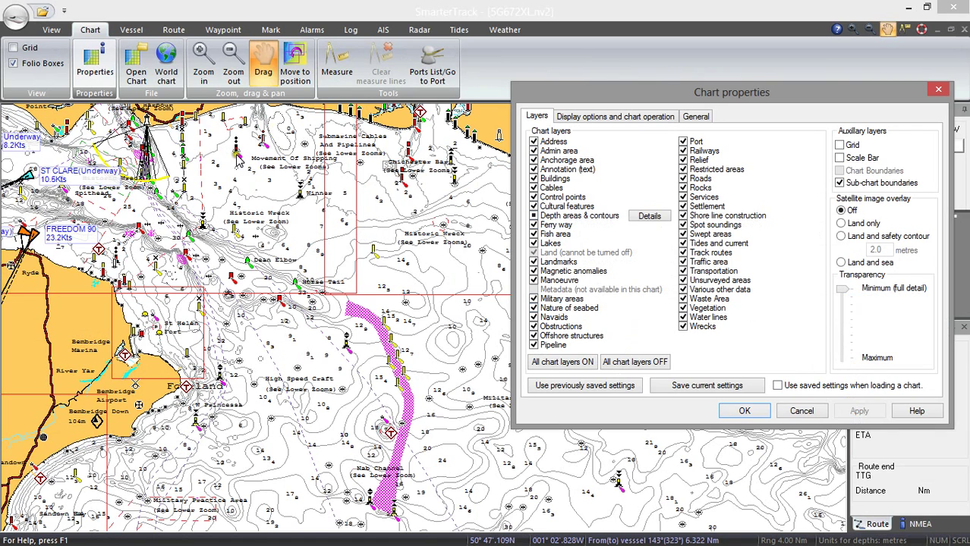
# Step: Show the colour-tinted depth areas again, switch the tint mode to the safety contour value, and apply it to the chart
pyautogui.click(646, 216)
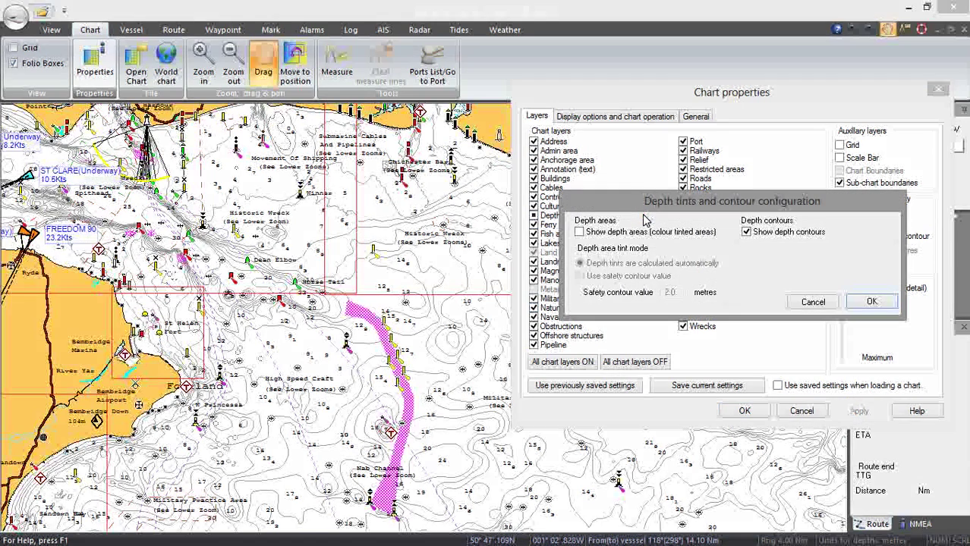
pyautogui.click(579, 232)
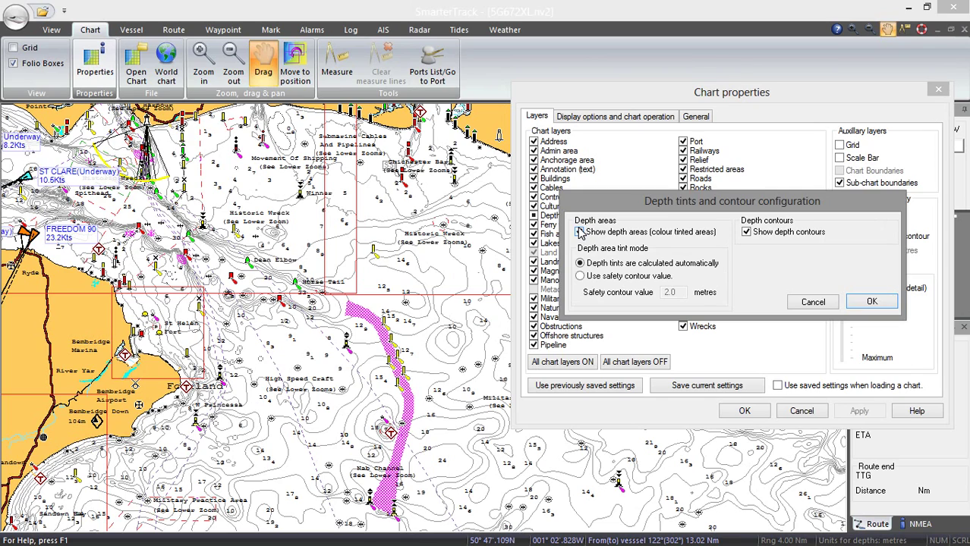
pyautogui.click(581, 277)
pyautogui.click(676, 295)
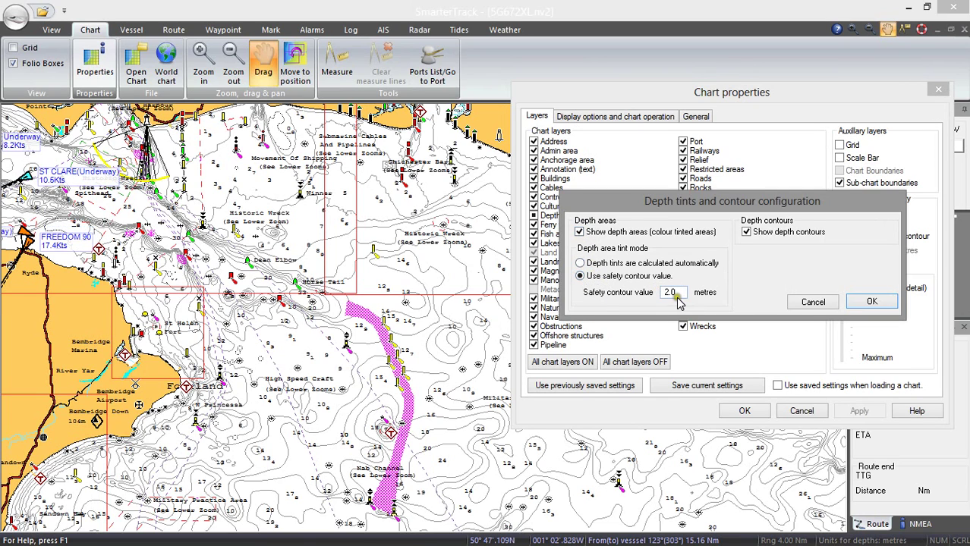
pyautogui.click(874, 302)
pyautogui.click(858, 411)
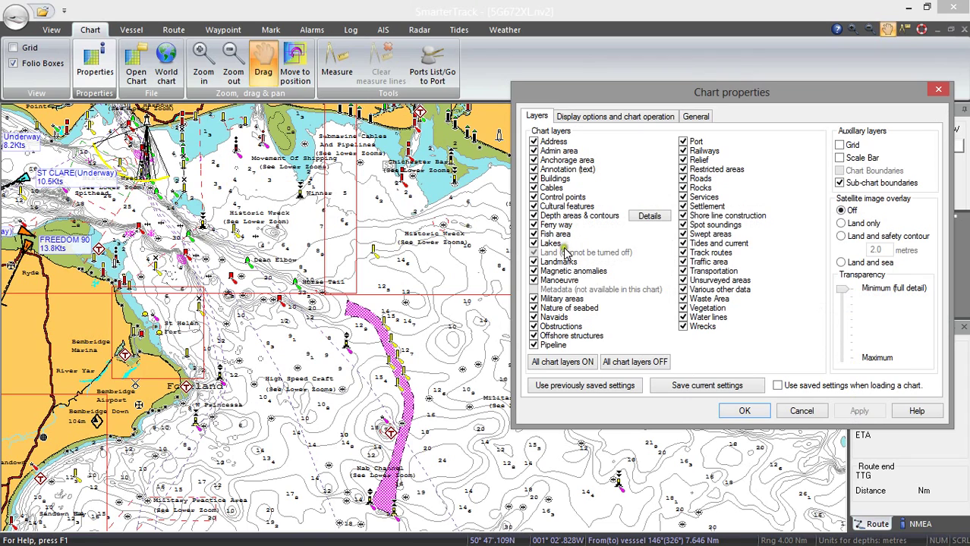
# Step: Set the safety contour value to 1 metre, apply it to the chart, and close the chart properties
pyautogui.click(649, 216)
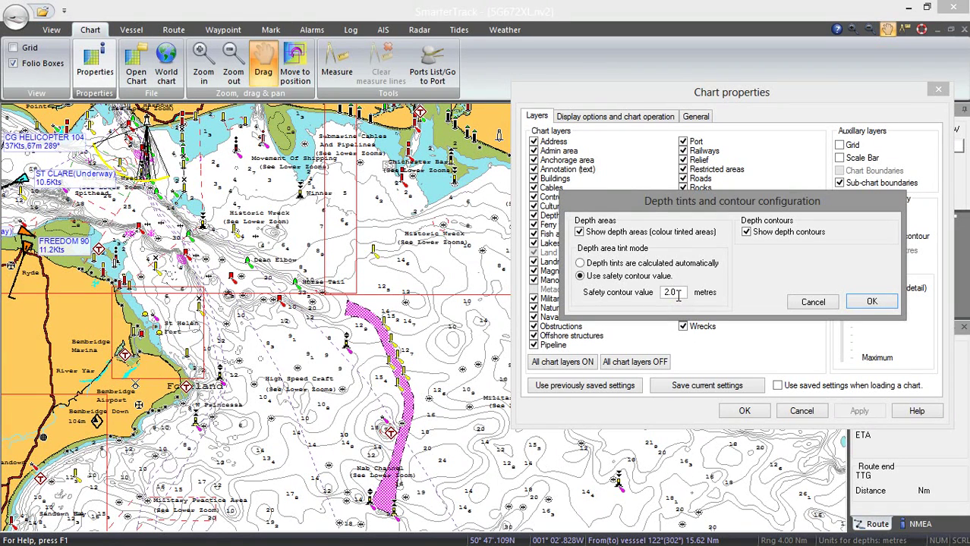
pyautogui.moveTo(677, 291); pyautogui.dragTo(657, 294)
pyautogui.write('1')
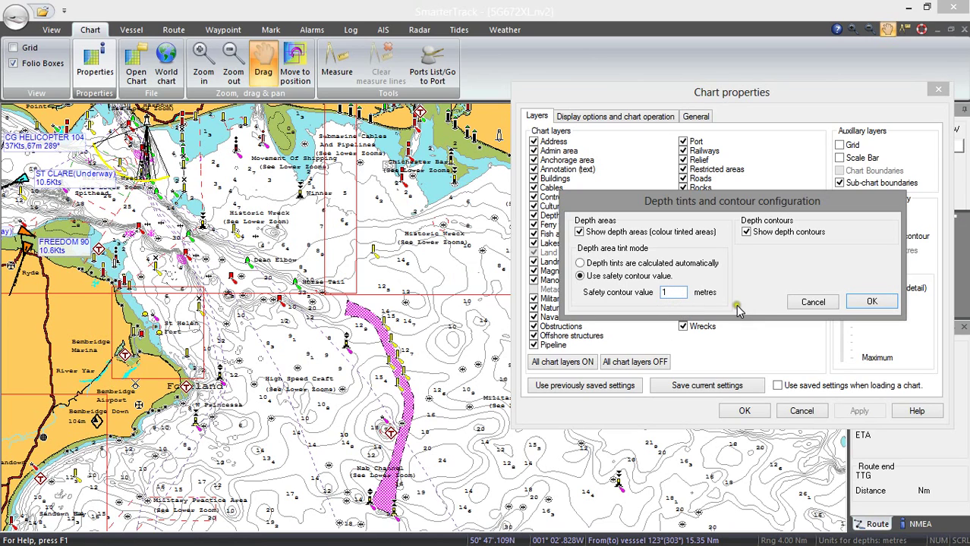
pyautogui.click(870, 302)
pyautogui.click(859, 411)
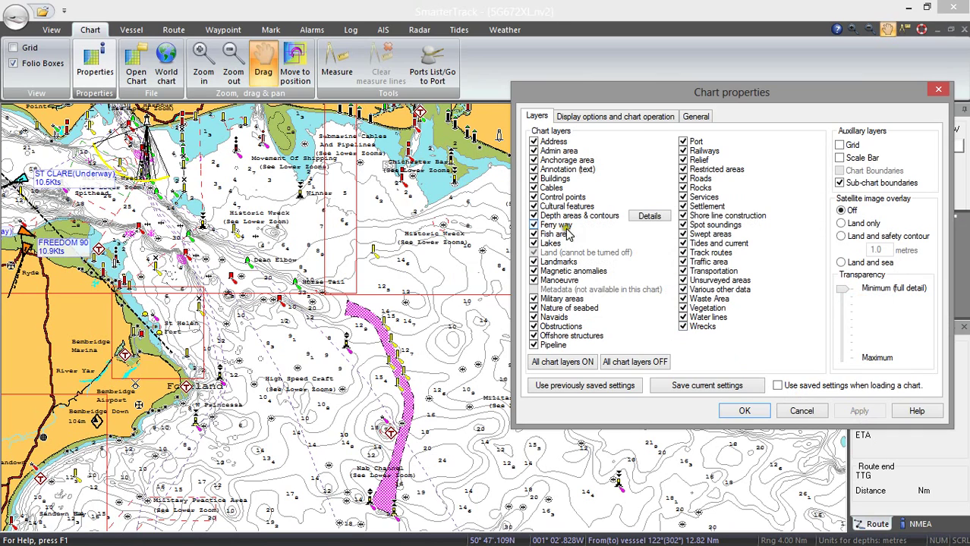
pyautogui.click(737, 414)
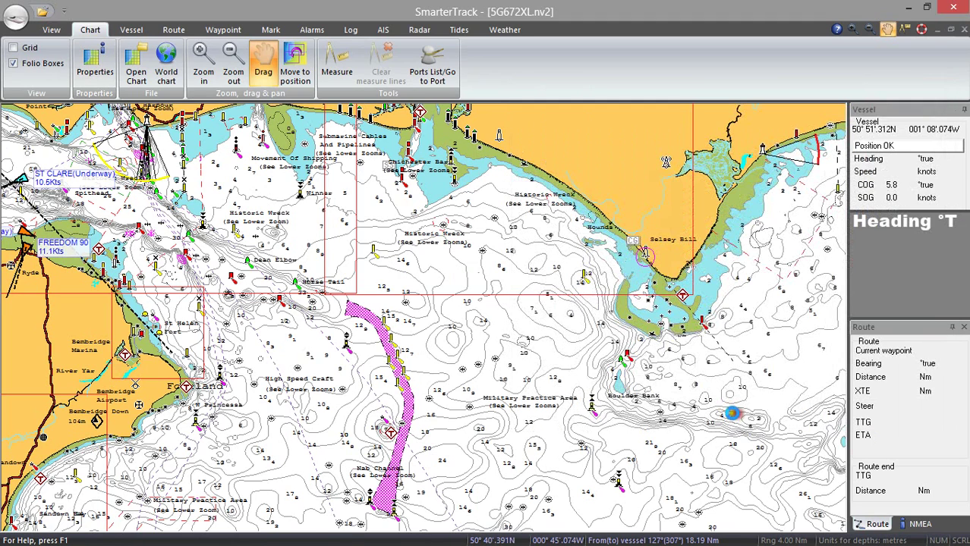
# Step: Examine the depth tinting along the coast around Selsey Bill and Pagham Harbour at several chart scales
pyautogui.click(204, 62)
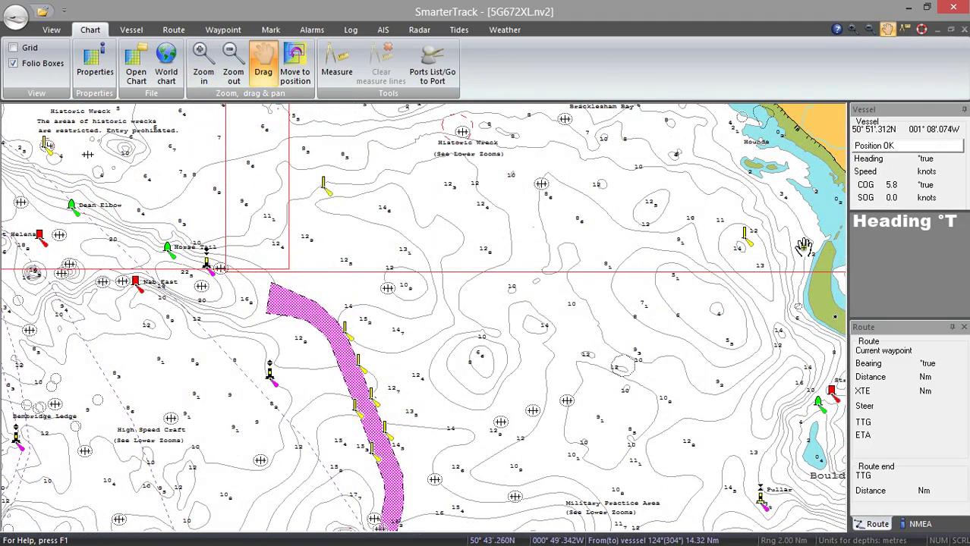
pyautogui.moveTo(801, 249); pyautogui.dragTo(485, 251)
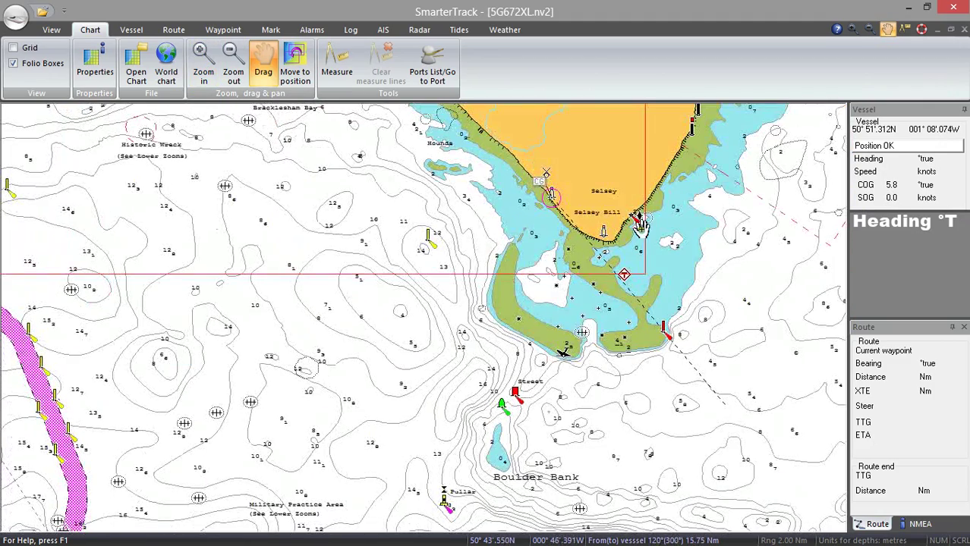
pyautogui.moveTo(809, 107); pyautogui.dragTo(487, 304)
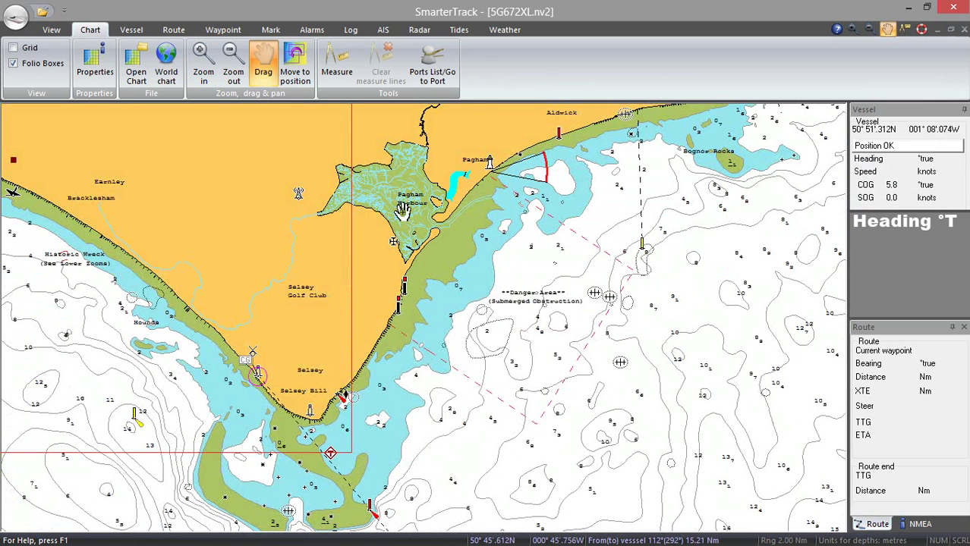
pyautogui.click(203, 61)
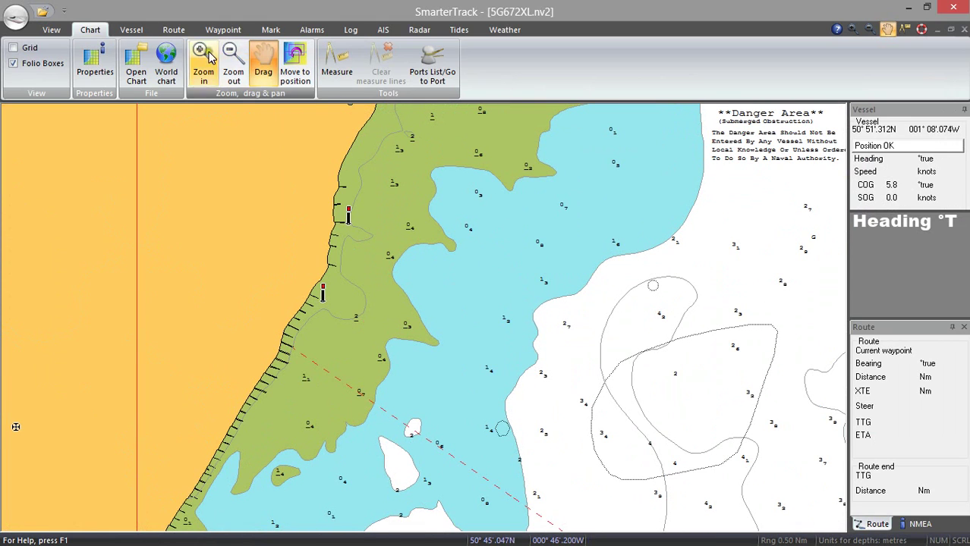
pyautogui.click(234, 59)
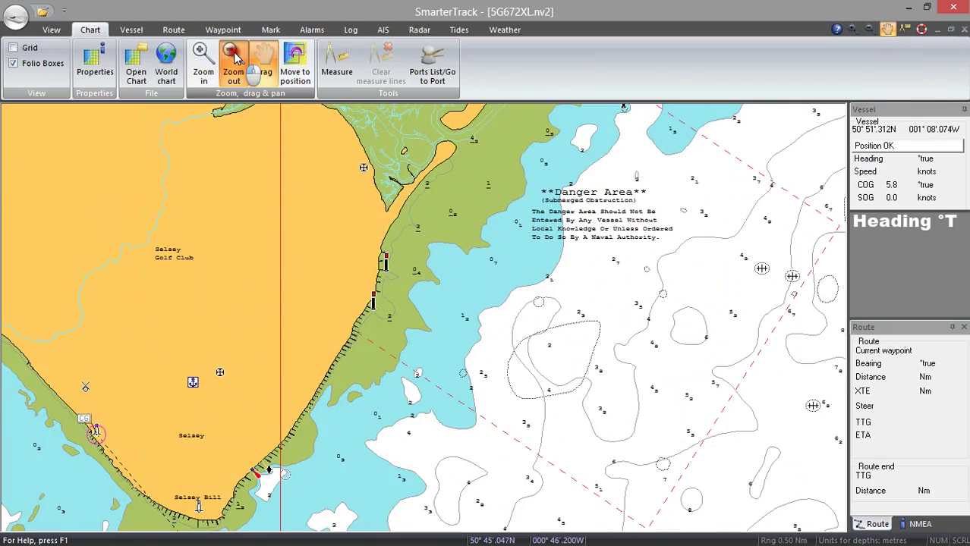
pyautogui.click(234, 59)
pyautogui.click(233, 59)
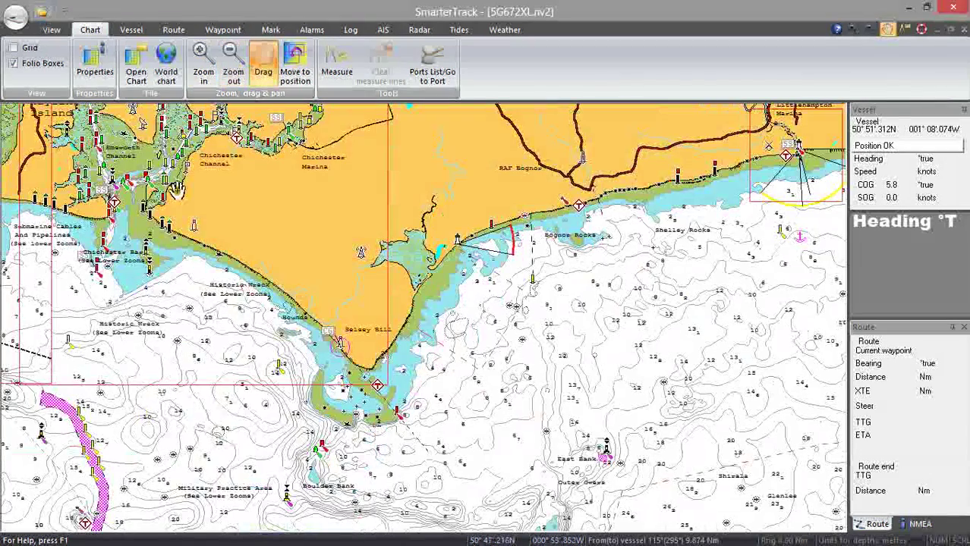
# Step: Examine the depth areas at the Chichester Harbour entrance, from Chichester Bar up to Sparkes Marina, at close range
pyautogui.moveTo(114, 196); pyautogui.dragTo(222, 239)
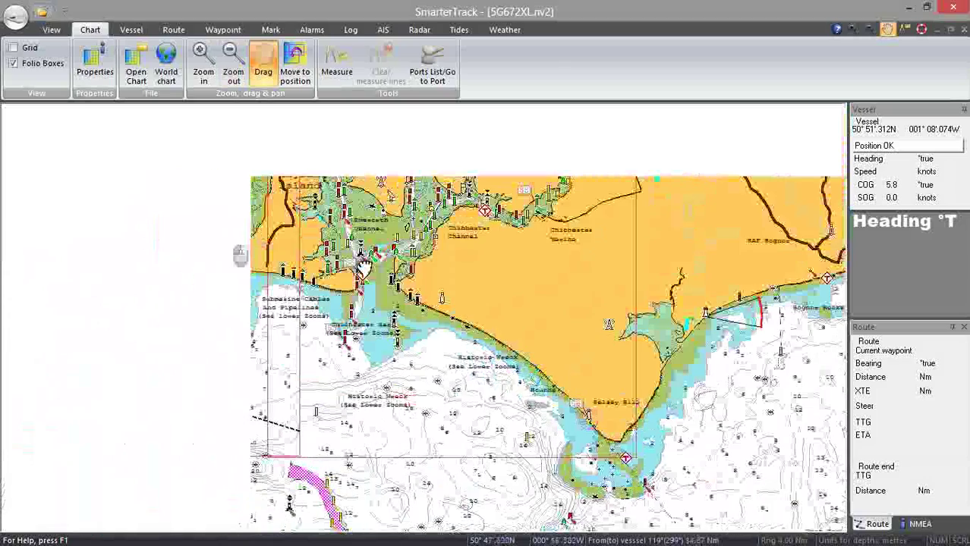
pyautogui.click(203, 61)
pyautogui.click(202, 60)
pyautogui.moveTo(236, 230); pyautogui.dragTo(354, 267)
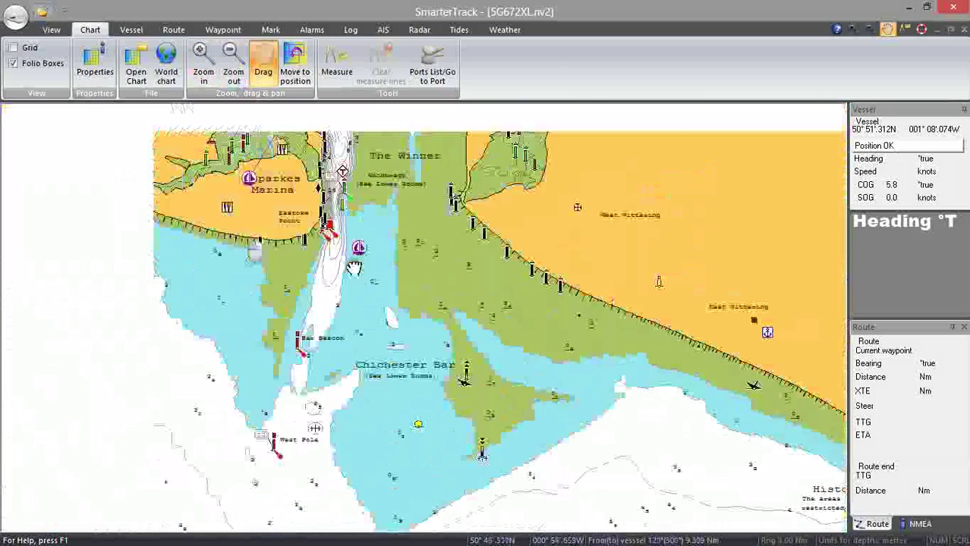
pyautogui.moveTo(374, 106); pyautogui.dragTo(381, 196)
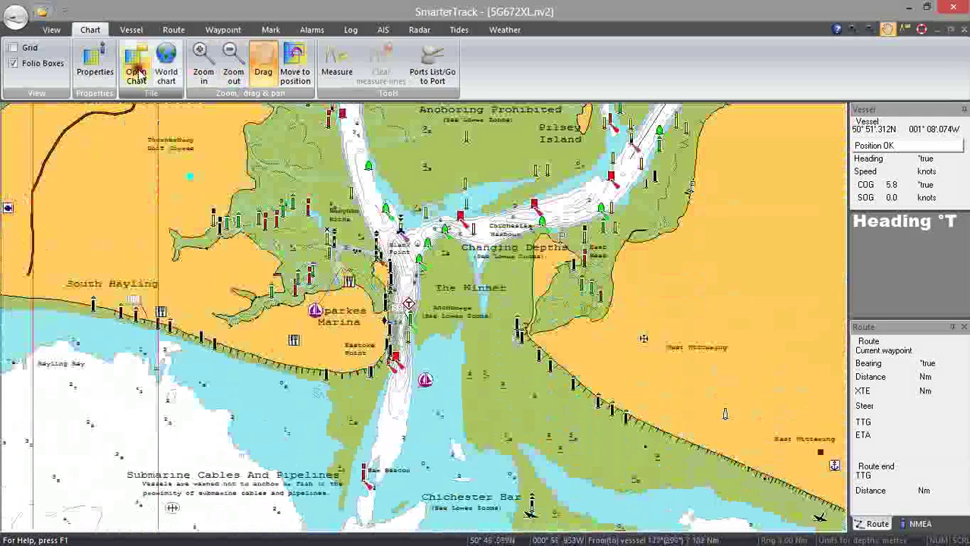
pyautogui.click(205, 72)
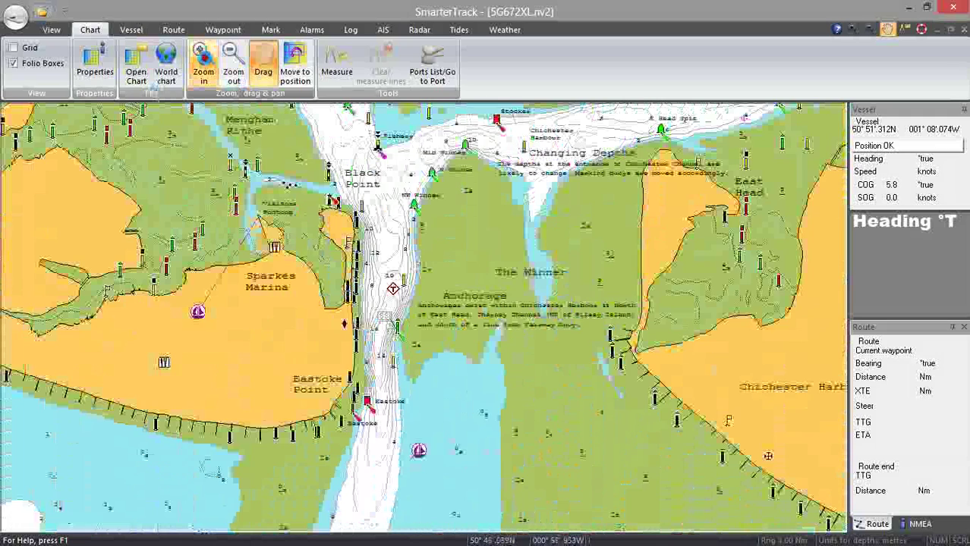
pyautogui.click(203, 72)
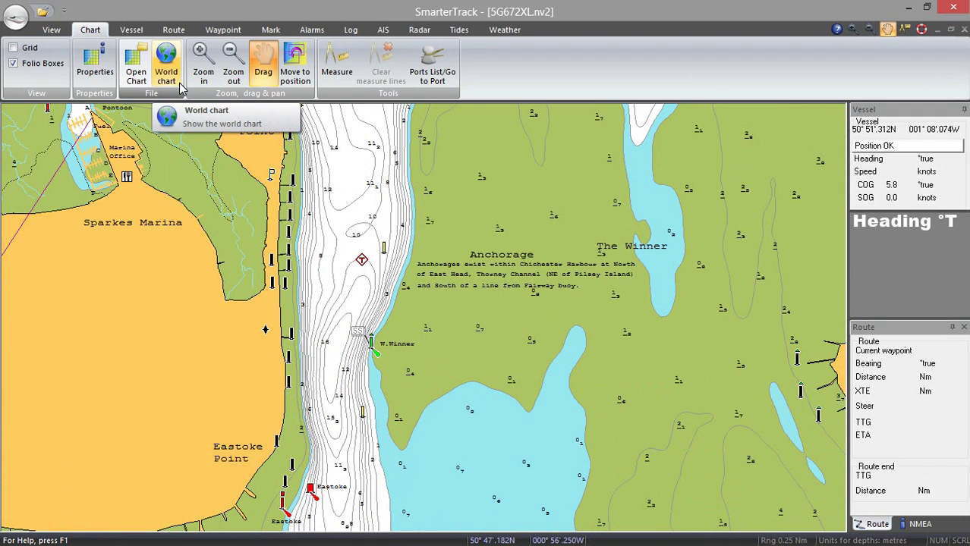
# Step: Review the chart layer settings against the coast between Chichester Harbour and Selsey Bill, leaving the chart properties without changes
pyautogui.click(95, 65)
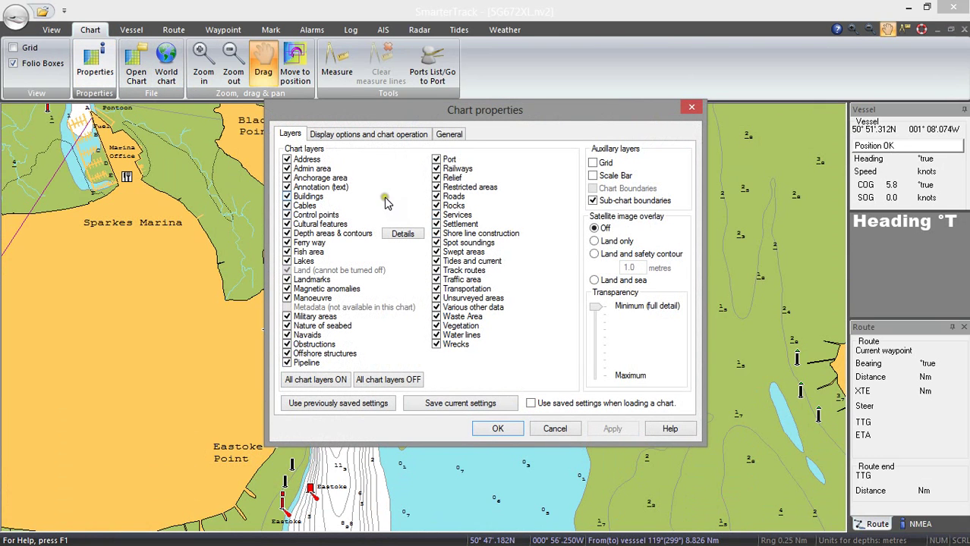
pyautogui.click(553, 427)
pyautogui.click(237, 68)
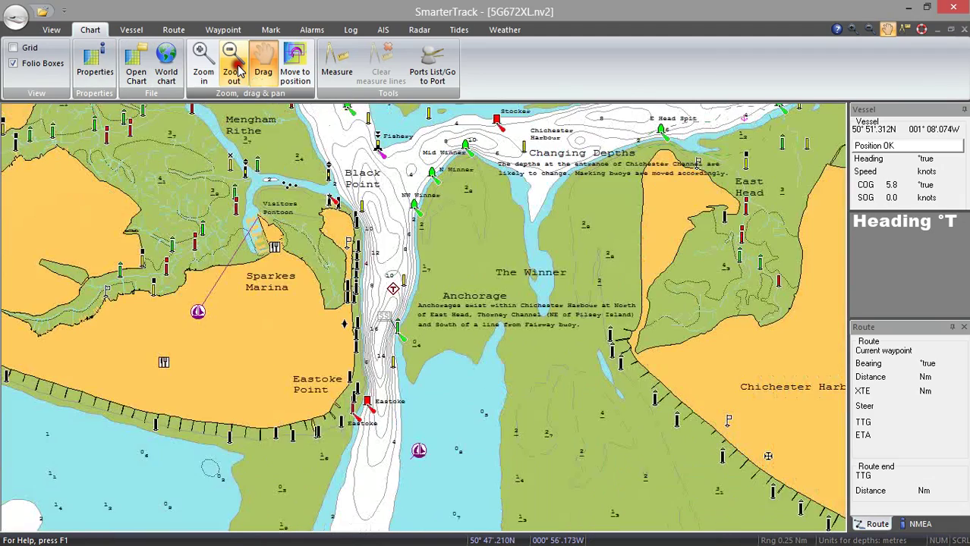
pyautogui.click(236, 69)
pyautogui.click(236, 68)
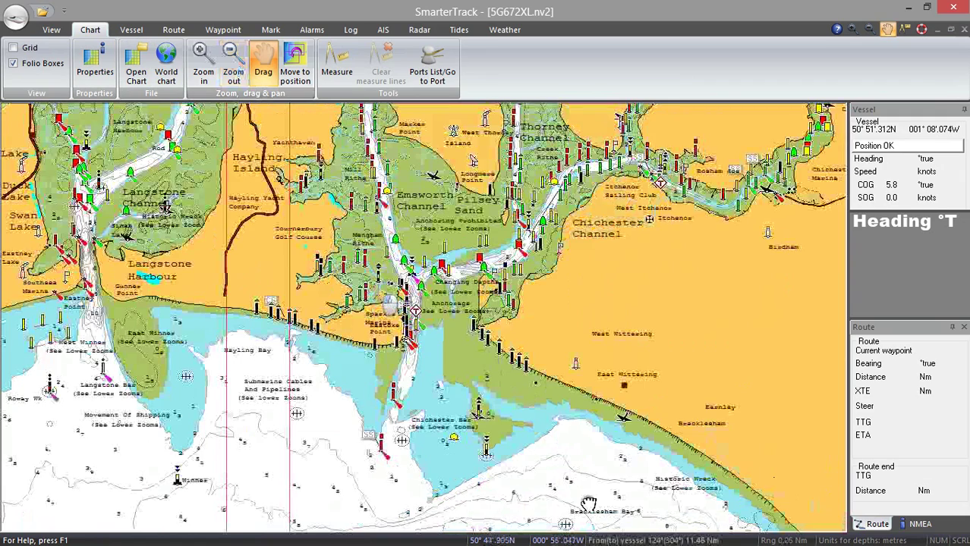
pyautogui.moveTo(588, 505); pyautogui.dragTo(384, 366)
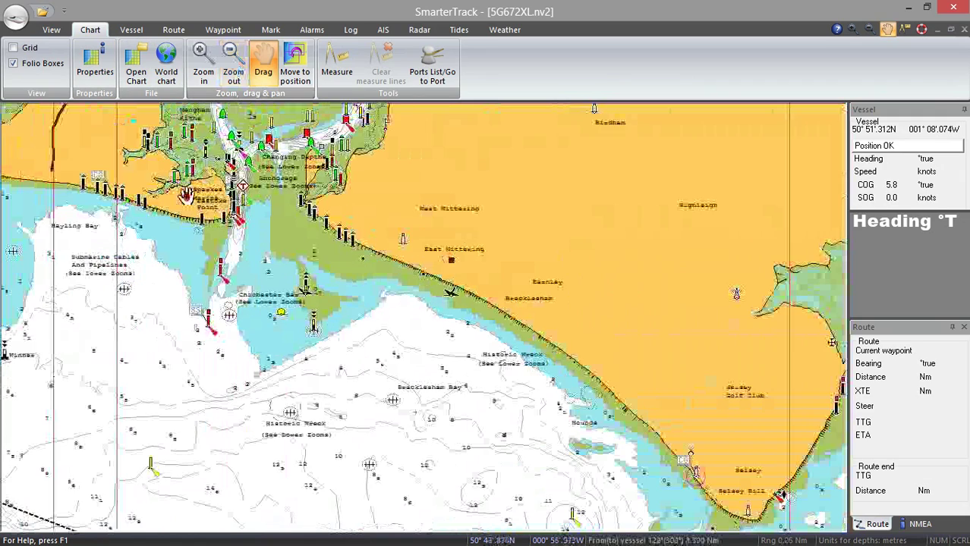
pyautogui.click(97, 70)
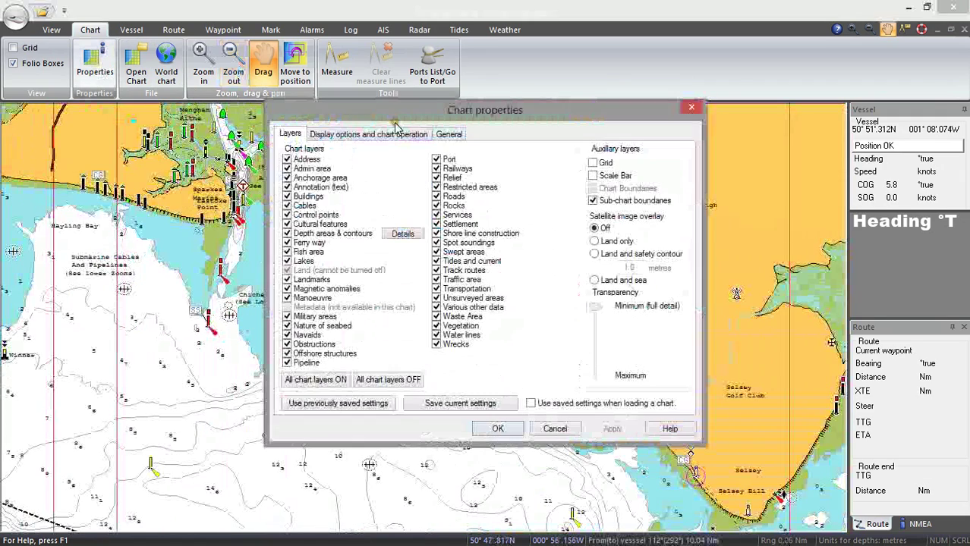
pyautogui.moveTo(396, 120); pyautogui.dragTo(602, 118)
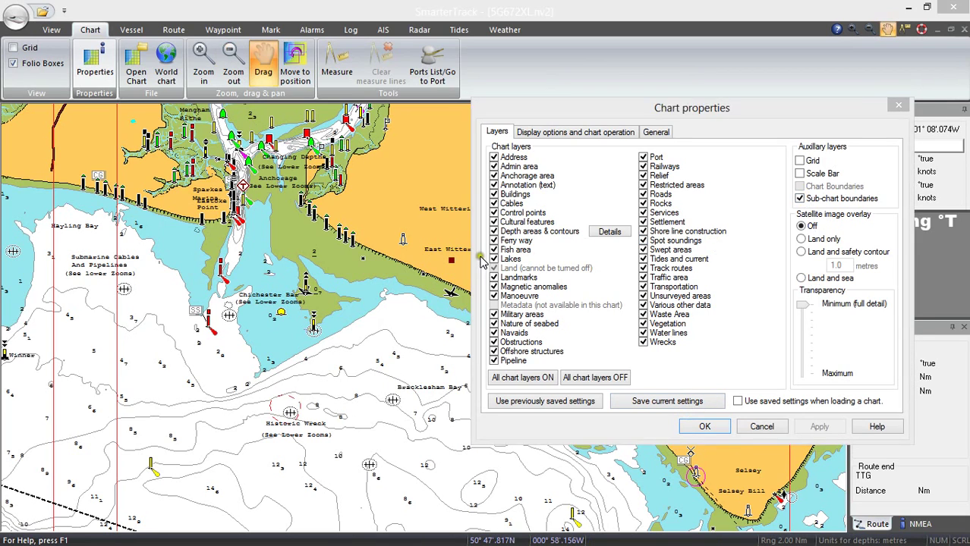
pyautogui.click(761, 426)
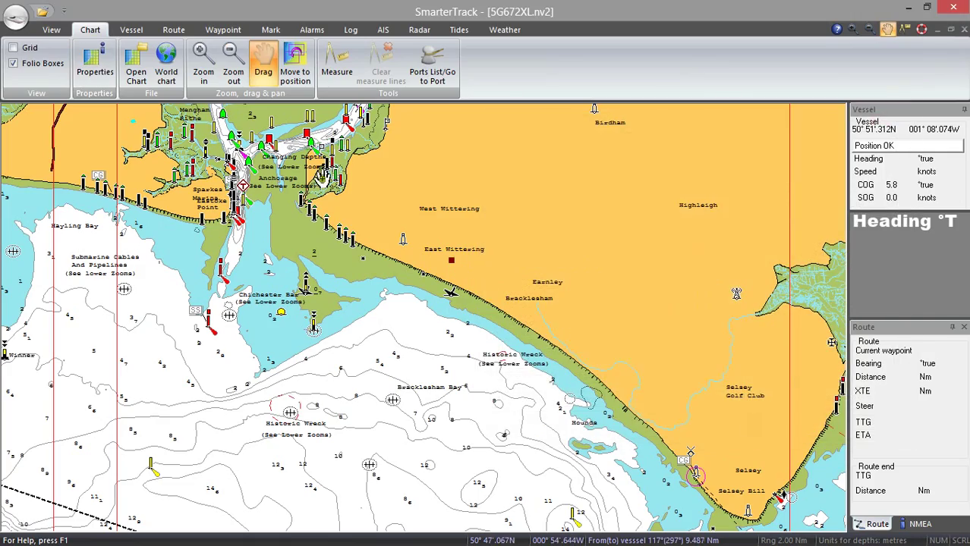
# Step: Hide the sub-chart boundaries in the chart properties and apply the change to a wider view of the chart
pyautogui.click(236, 49)
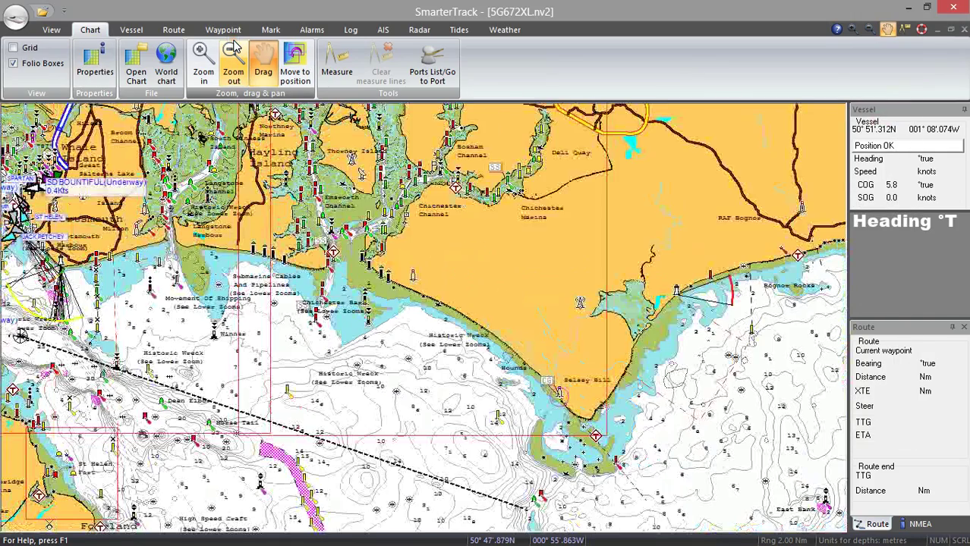
pyautogui.click(235, 49)
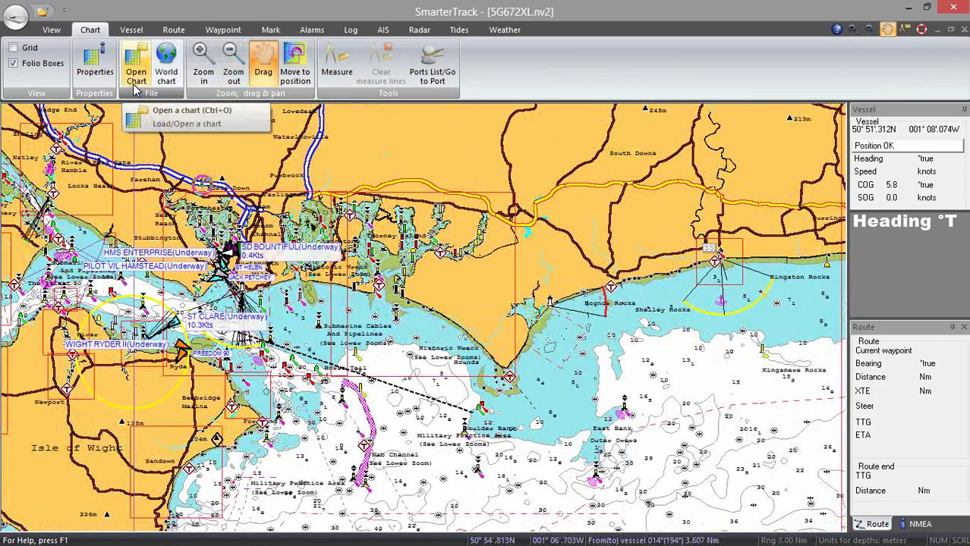
pyautogui.click(95, 66)
pyautogui.moveTo(492, 108); pyautogui.dragTo(720, 98)
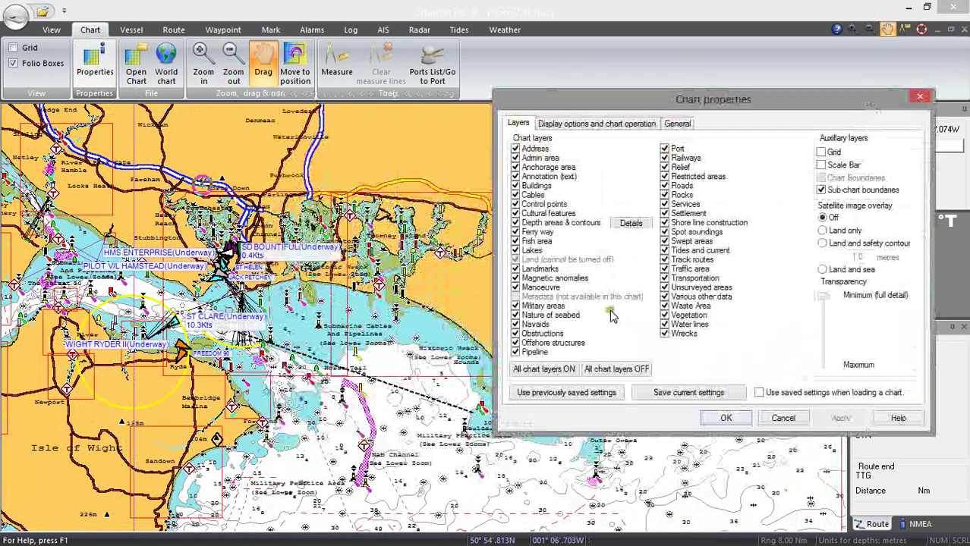
pyautogui.click(820, 190)
pyautogui.click(839, 418)
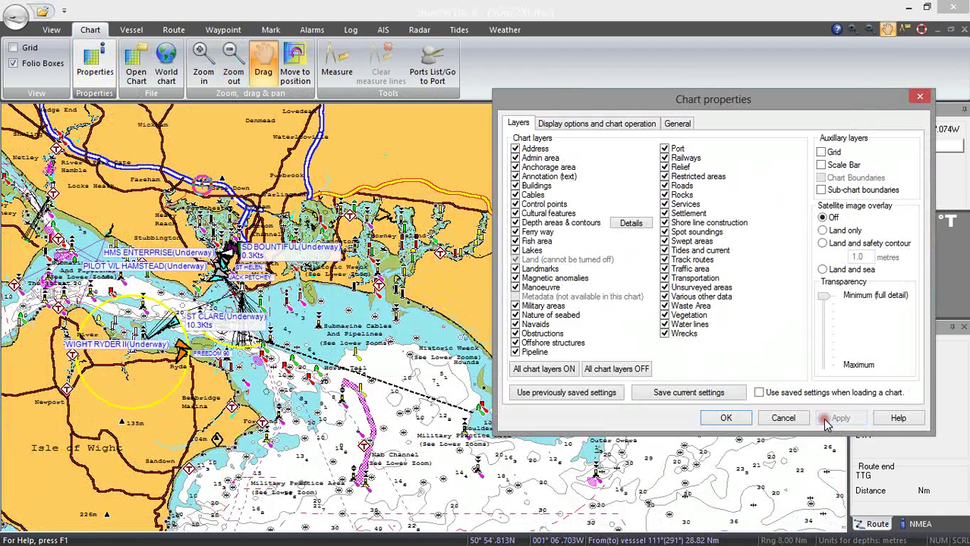
# Step: Set the chart colours and buoy presentation to US and accept the chart properties
pyautogui.click(603, 128)
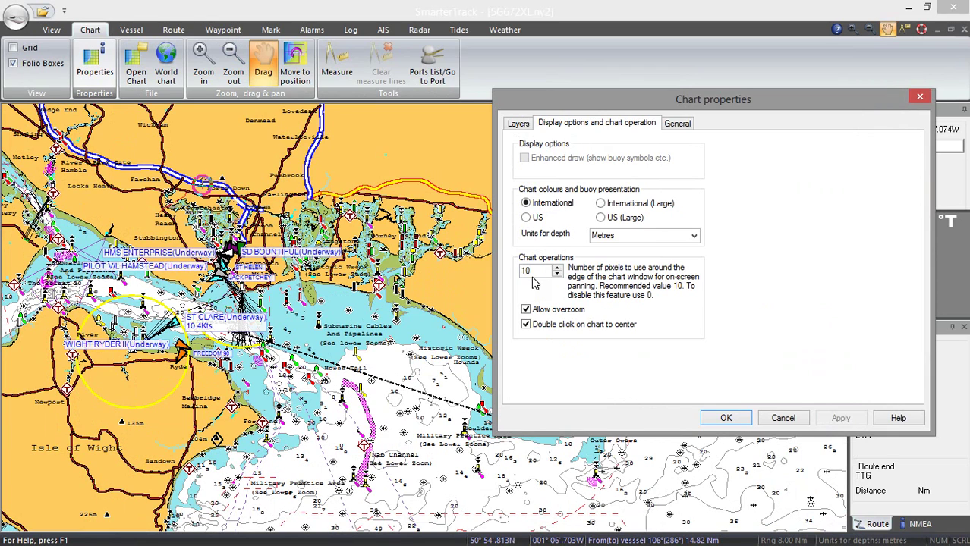
pyautogui.click(526, 218)
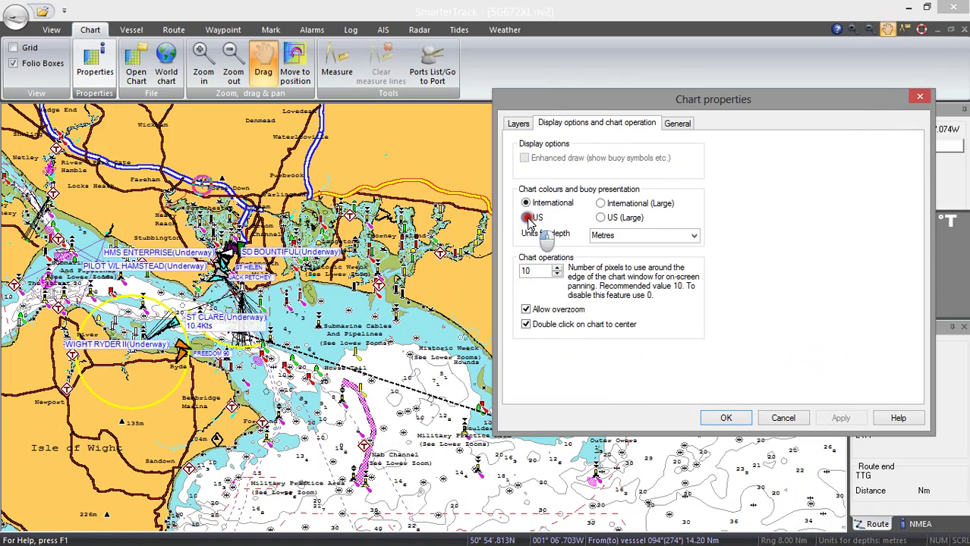
pyautogui.click(737, 422)
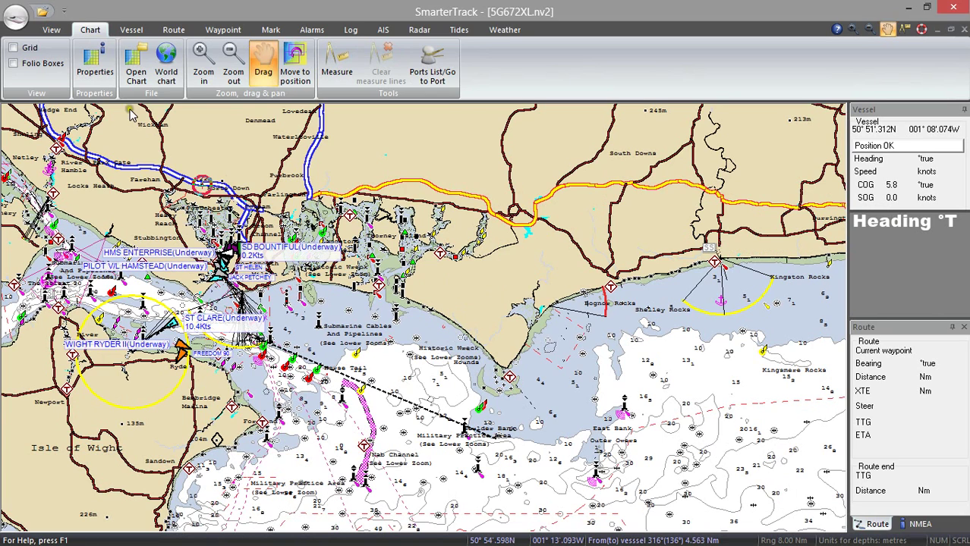
# Step: Switch the chart colours and buoy presentation to International (Large) in the chart properties and accept the change
pyautogui.click(98, 63)
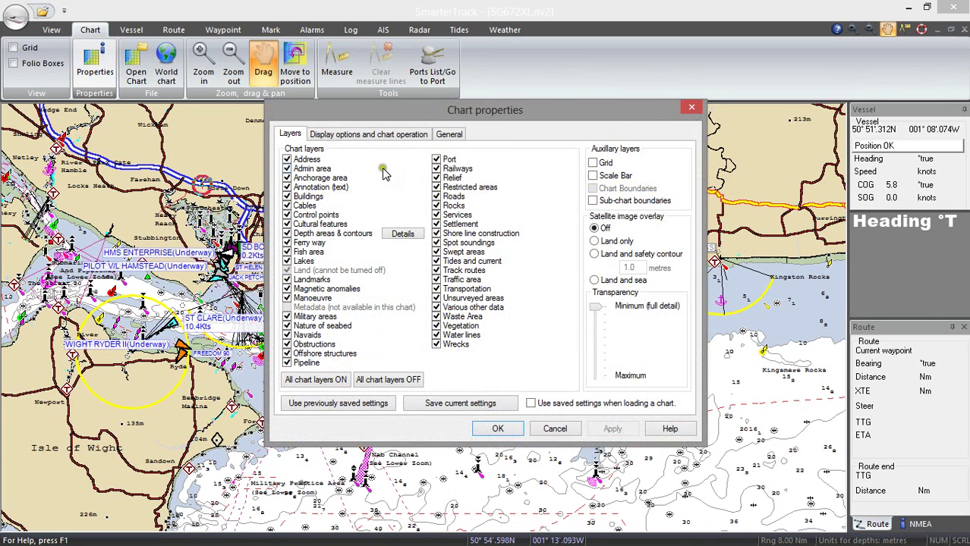
pyautogui.moveTo(410, 116); pyautogui.dragTo(660, 94)
pyautogui.click(609, 115)
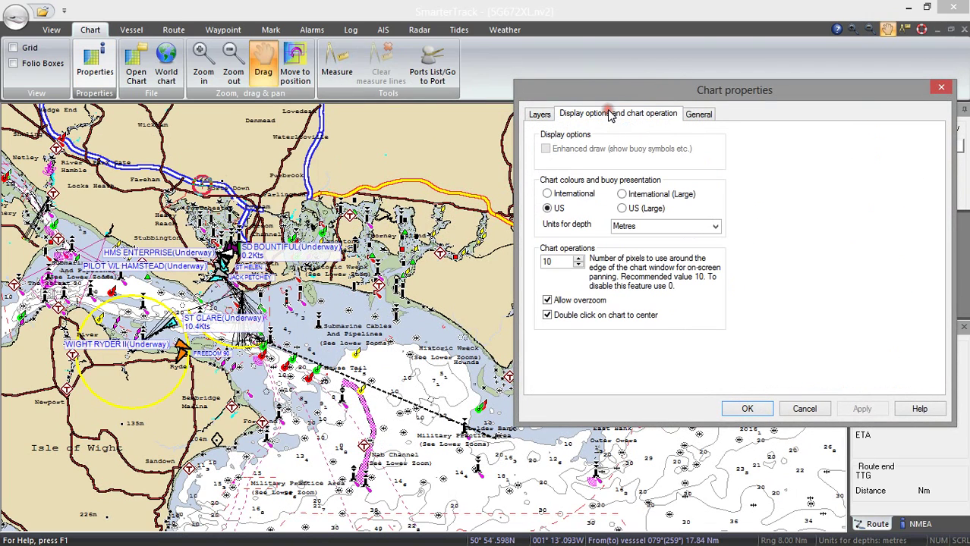
pyautogui.click(546, 260)
pyautogui.click(621, 195)
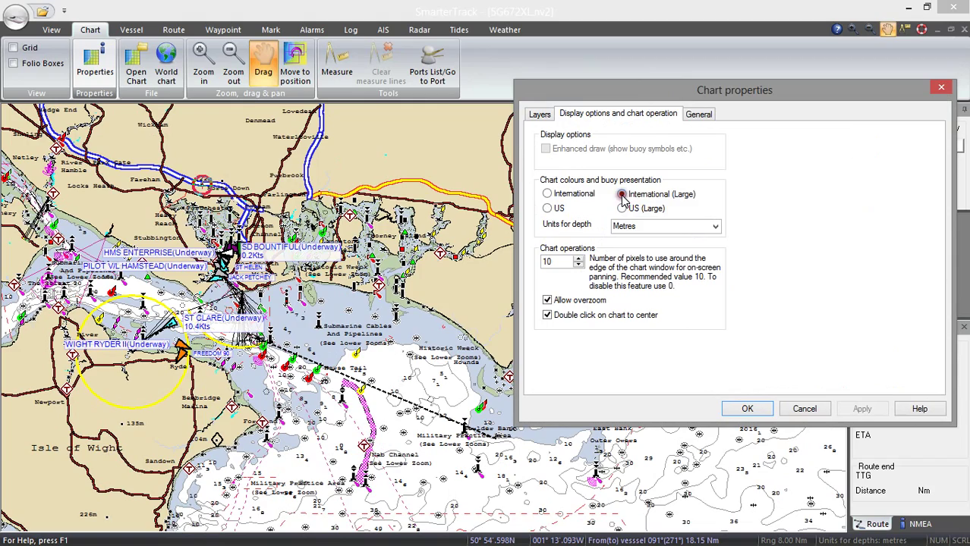
pyautogui.click(769, 412)
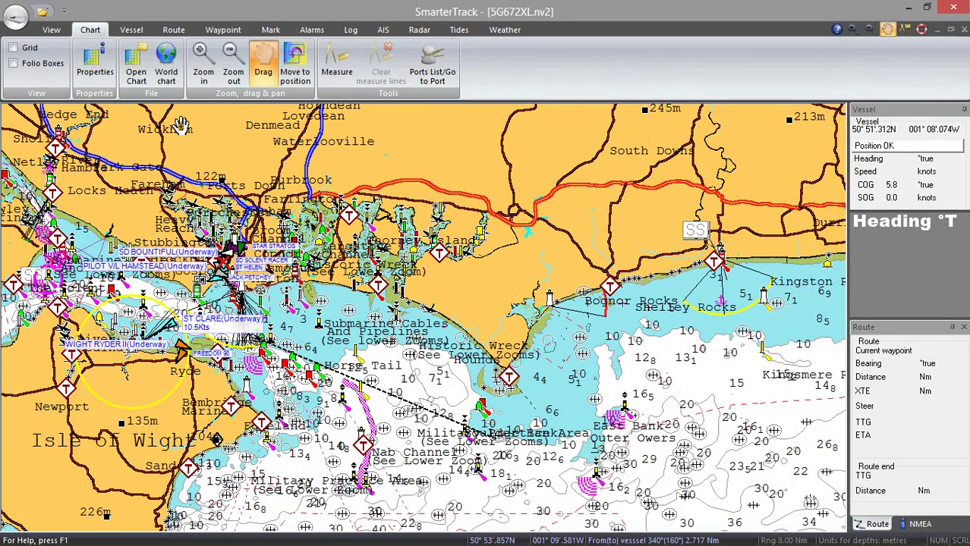
# Step: Set the chart colours and buoy presentation to International in the display options and accept the change
pyautogui.click(114, 67)
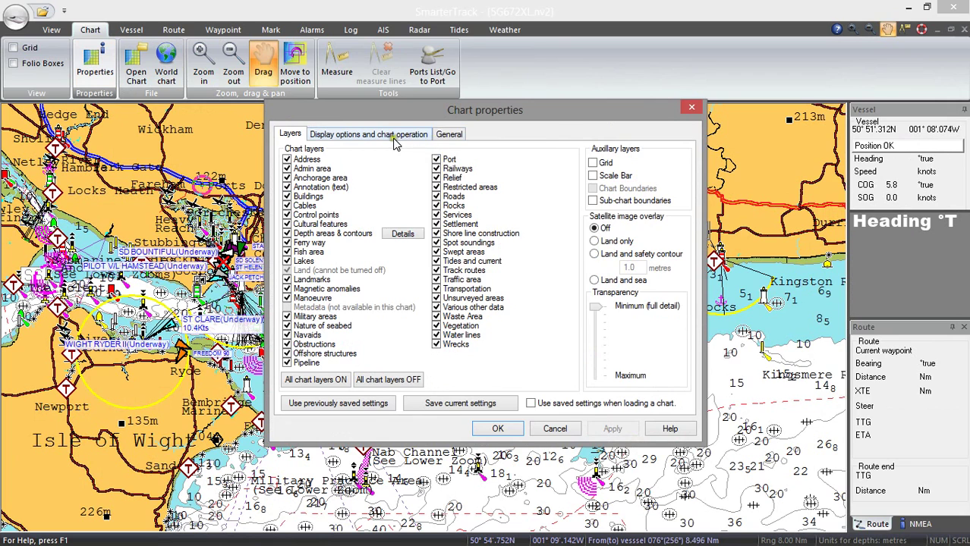
pyautogui.click(392, 135)
pyautogui.click(307, 216)
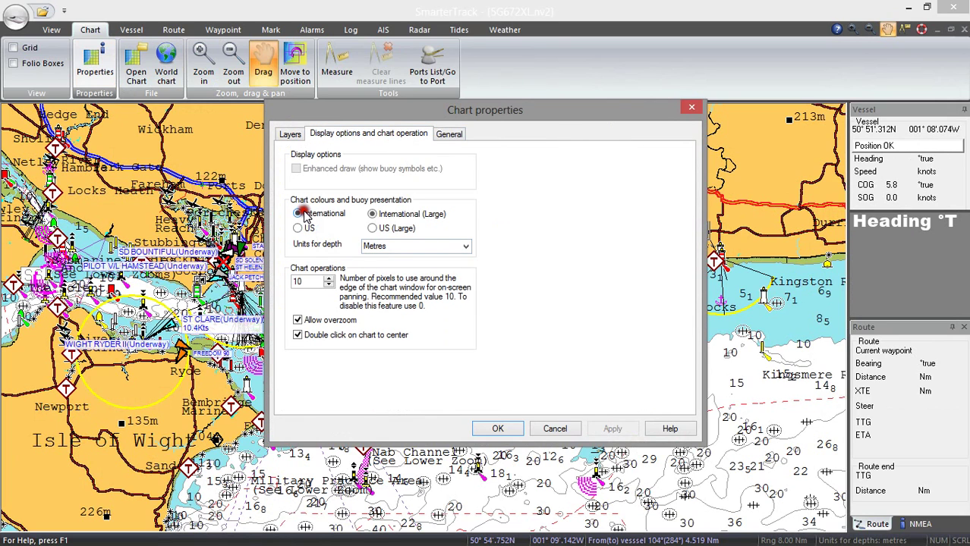
pyautogui.click(497, 428)
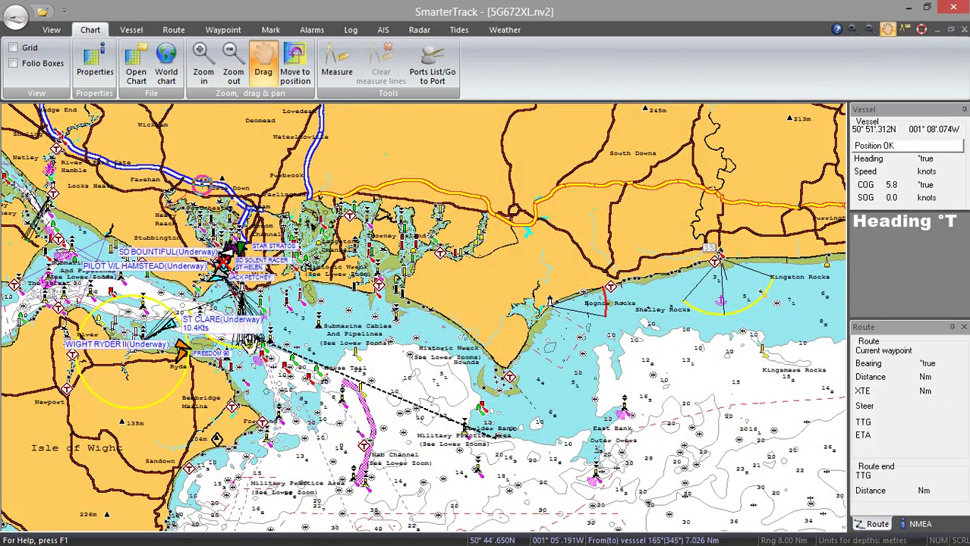
# Step: Review the object information for both objects at the yellow buoy in open water southeast of Dolphin Sand, west of the Needles Channel
pyautogui.moveTo(176, 315); pyautogui.dragTo(535, 279)
pyautogui.moveTo(176, 371); pyautogui.dragTo(400, 277)
pyautogui.moveTo(216, 238); pyautogui.dragTo(390, 243)
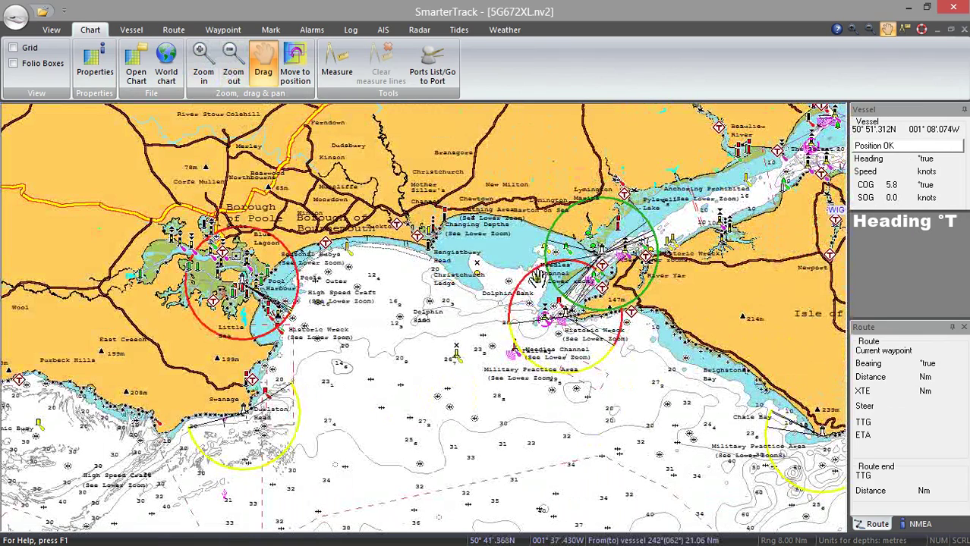
pyautogui.moveTo(534, 280); pyautogui.dragTo(453, 311)
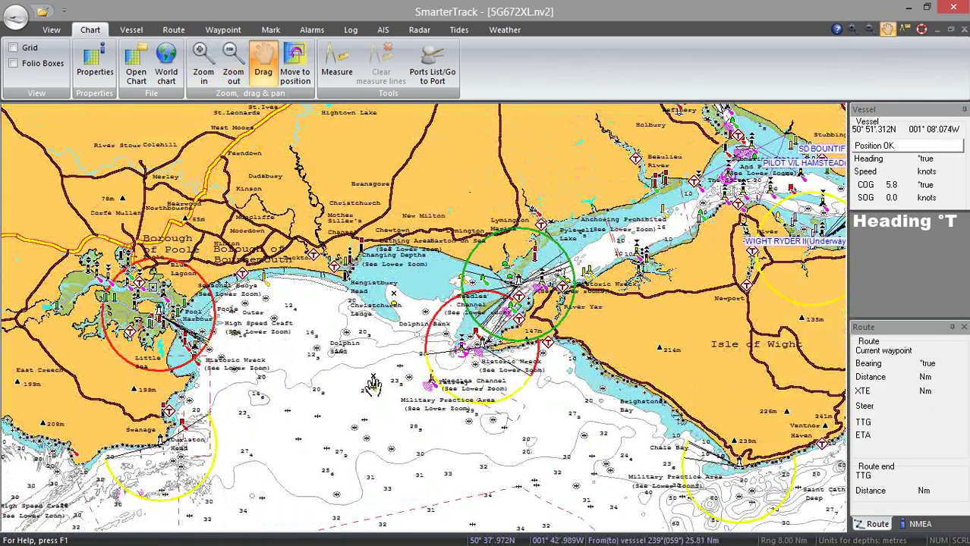
pyautogui.rightClick(390, 397)
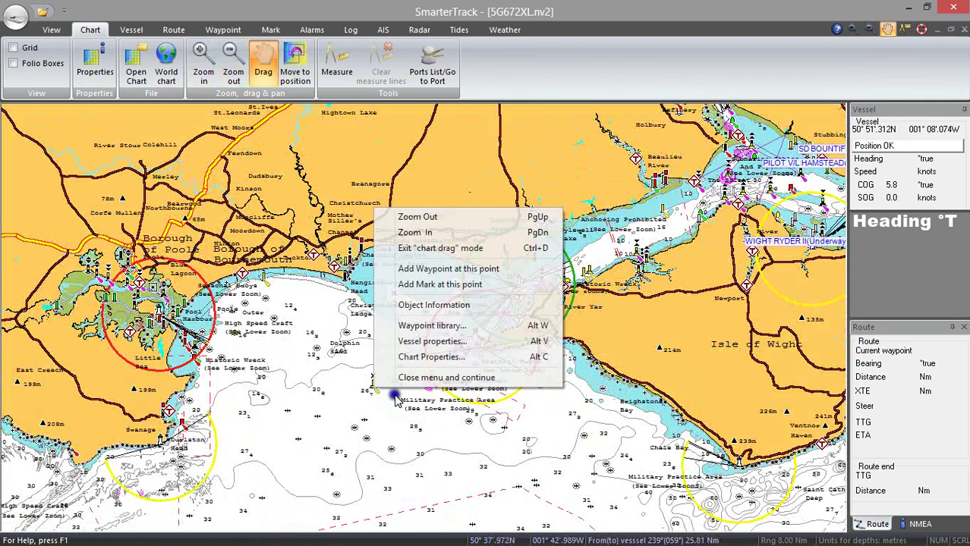
pyautogui.click(427, 305)
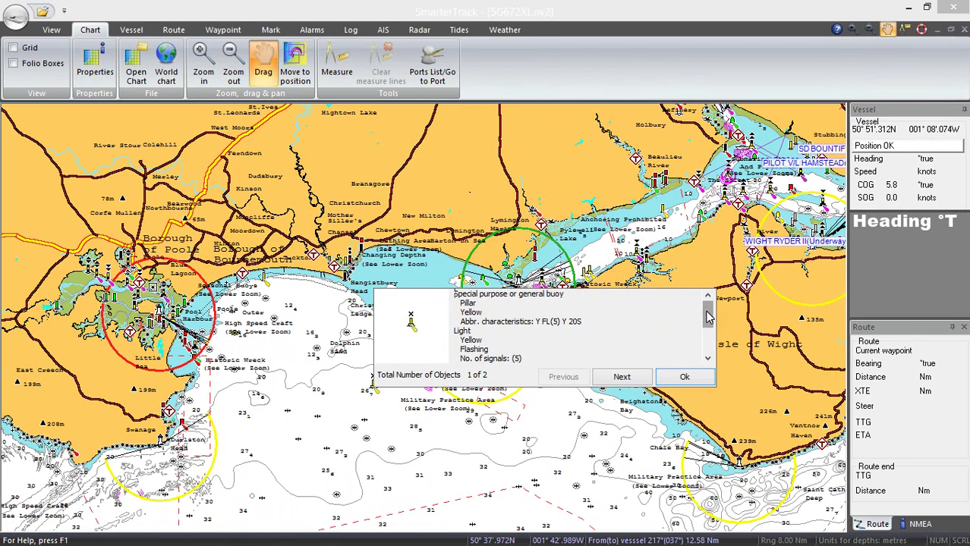
pyautogui.moveTo(707, 317)
pyautogui.mouseDown()
pyautogui.moveTo(708, 339)
pyautogui.moveTo(710, 311)
pyautogui.mouseUp()
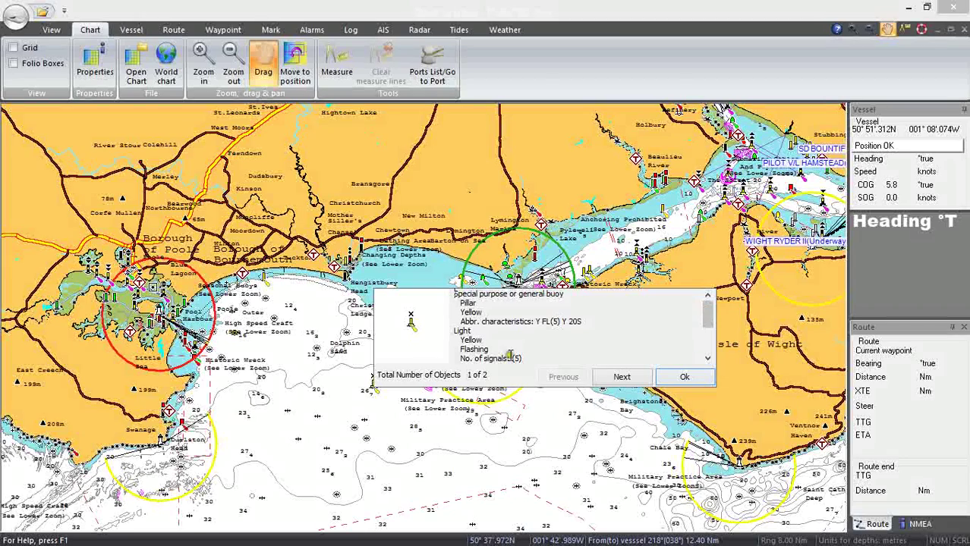
pyautogui.click(617, 377)
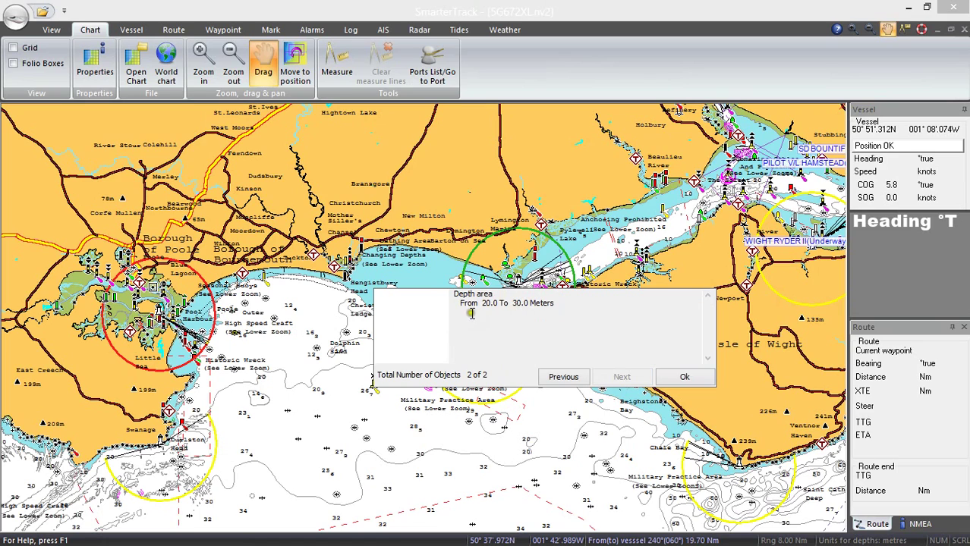
pyautogui.click(684, 377)
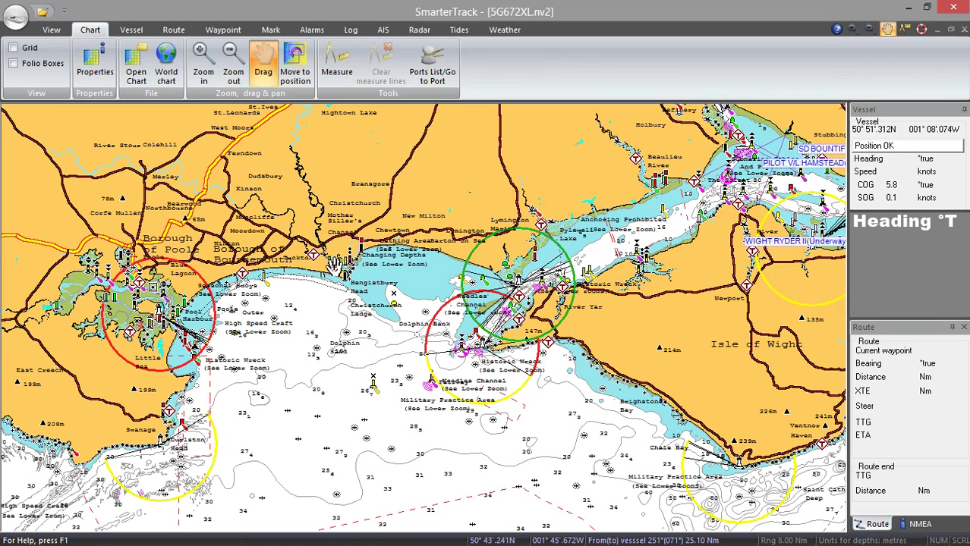
# Step: View the tide times and heights for the Christchurch entrance tidal station from its object information on the chart
pyautogui.rightClick(335, 267)
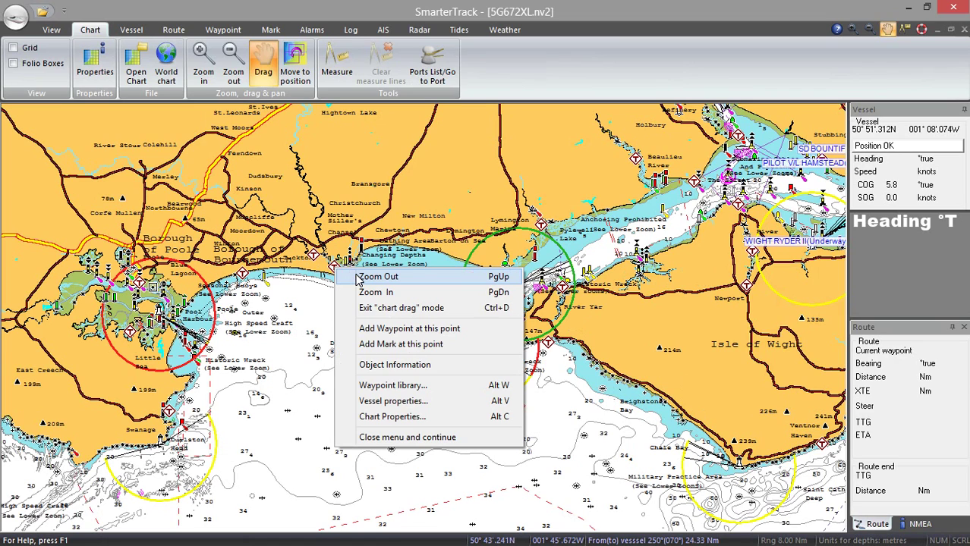
pyautogui.click(379, 366)
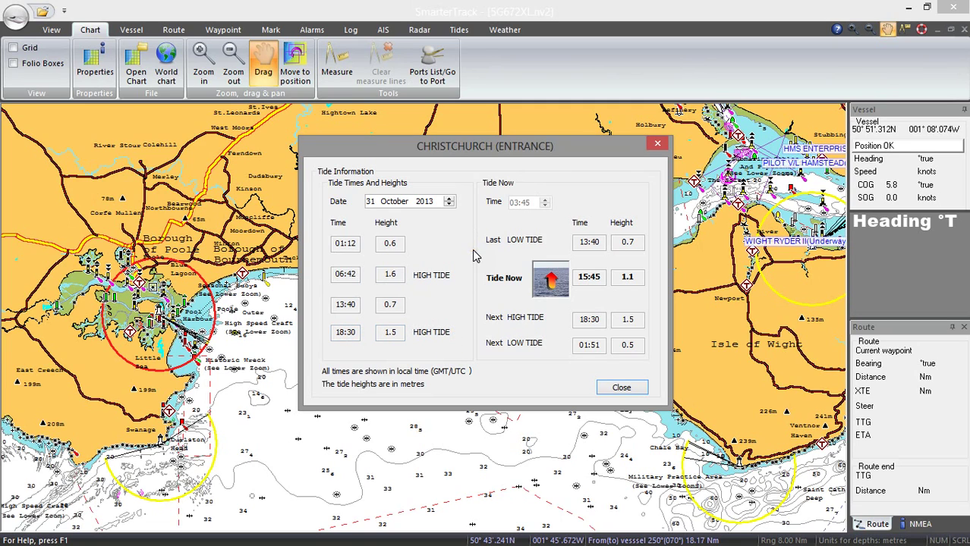
pyautogui.click(620, 389)
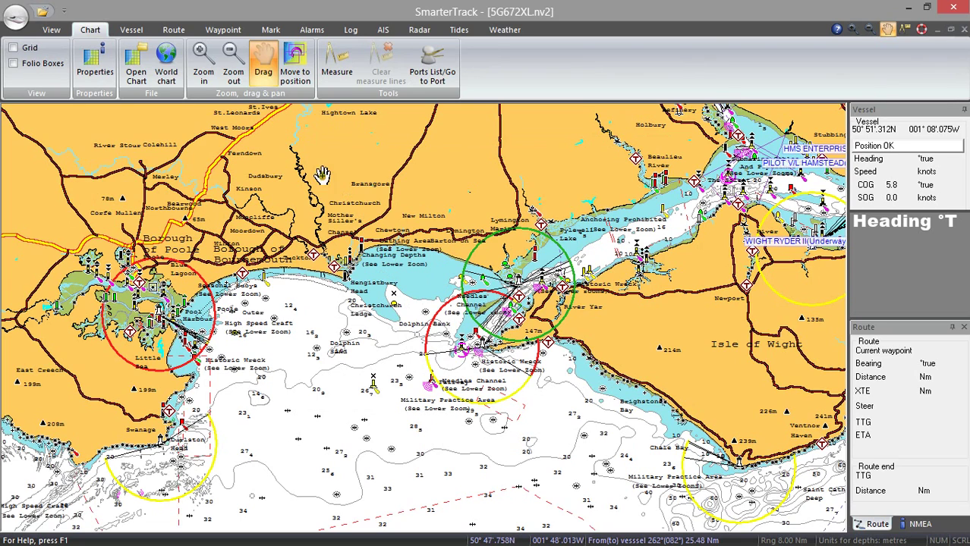
# Step: Measure the distance and bearing from the yellow buoy southeast of Dolphin Sand to the buoy by Christchurch Ledge, without leaving the line on the chart
pyautogui.click(338, 79)
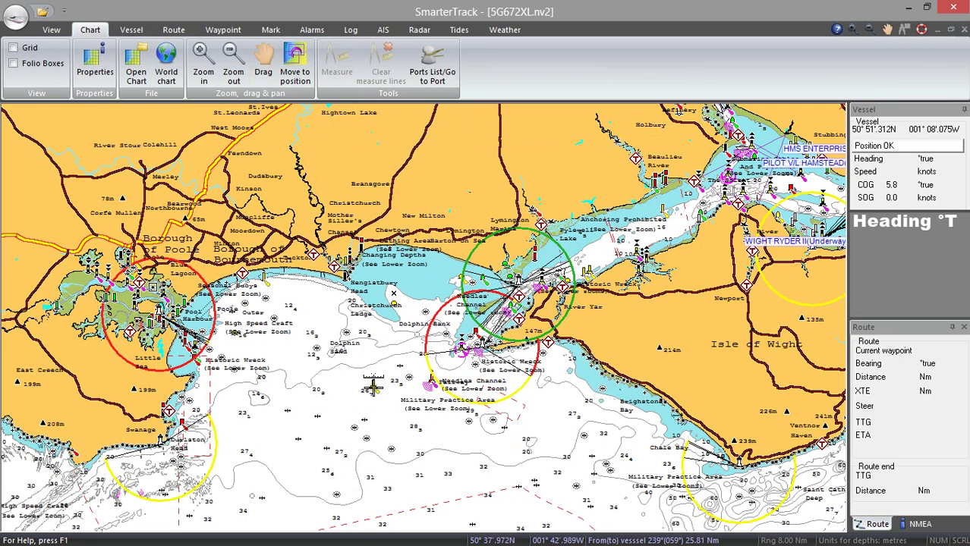
pyautogui.click(373, 378)
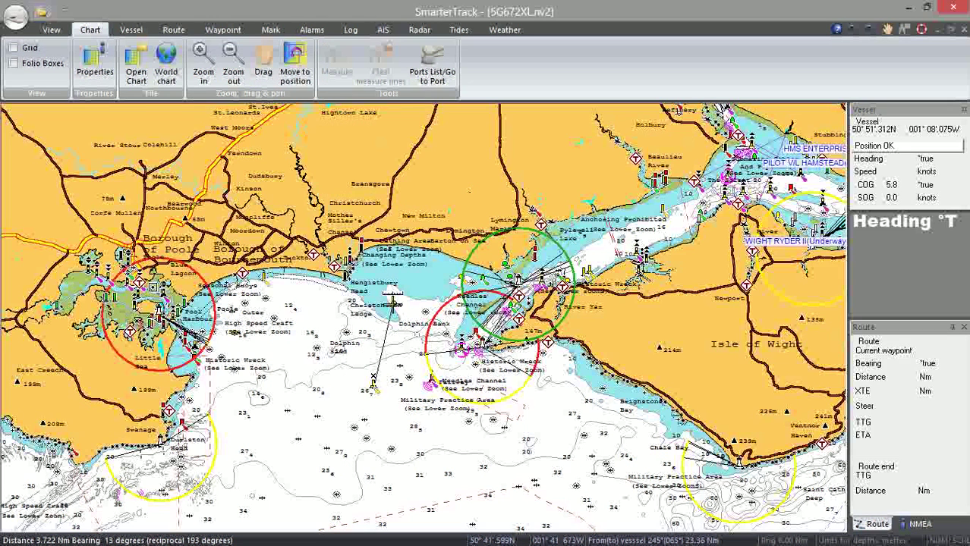
pyautogui.click(393, 297)
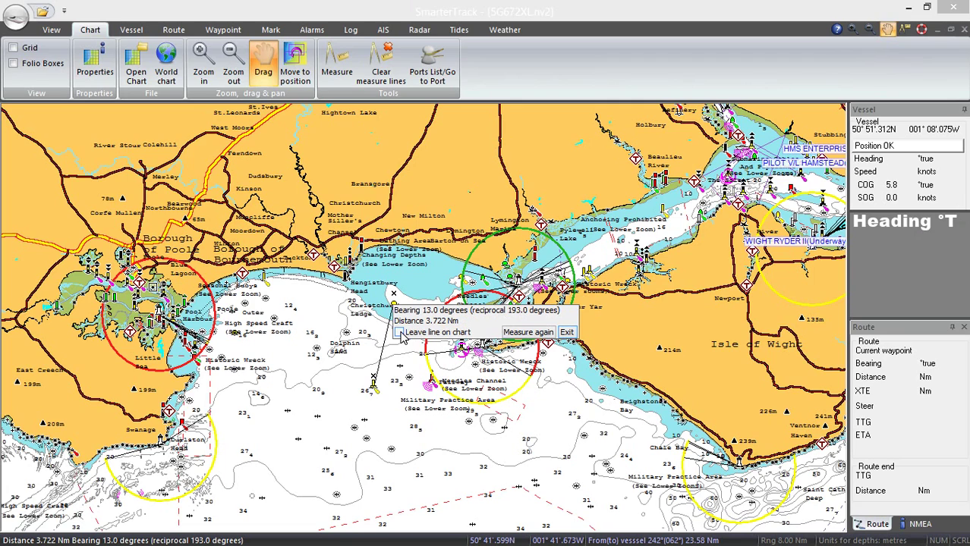
pyautogui.click(566, 332)
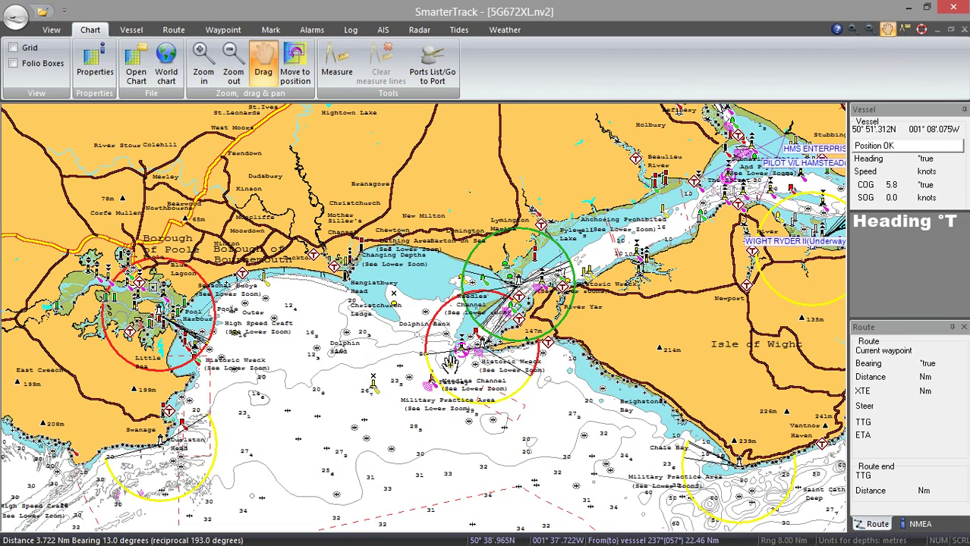